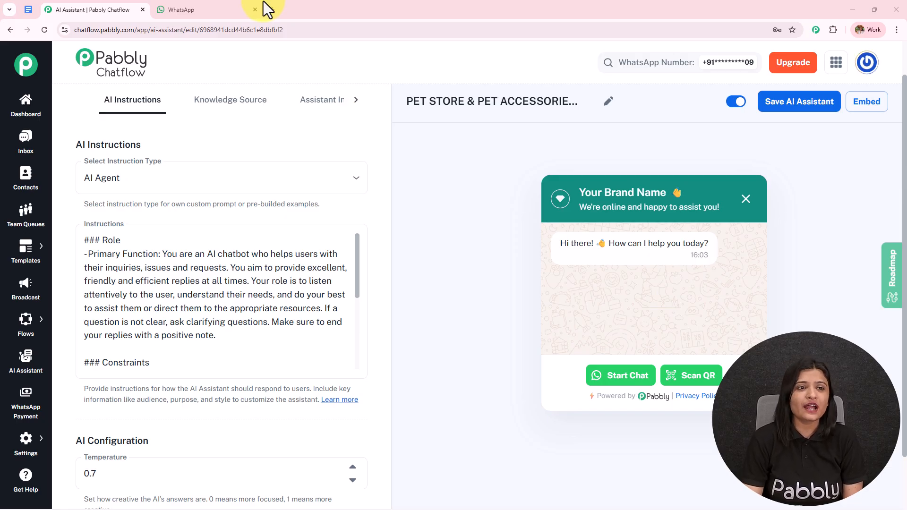
Switch to the WhatsApp tab to test the pet-store assistant's replies.
click(229, 9)
Send the drafted grain-free dog food question to the Pabbly Chatflow Number.
click(239, 312)
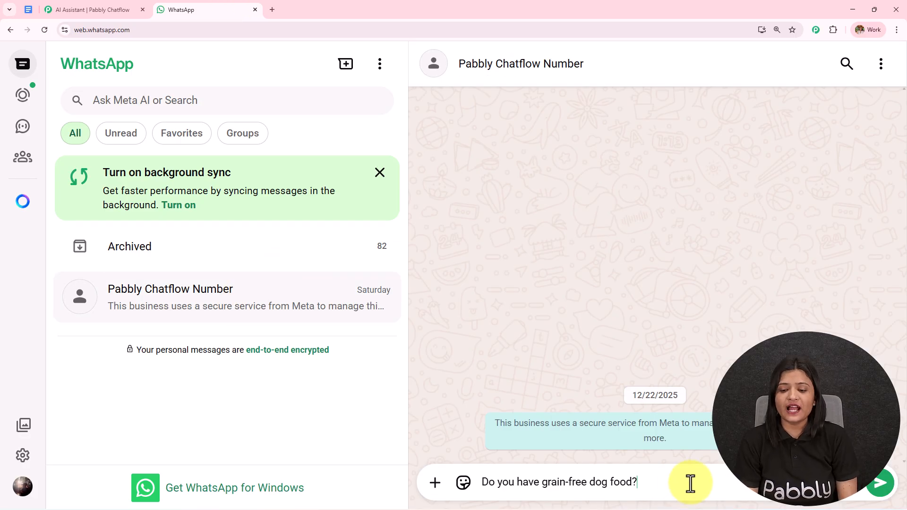
drag(689, 482, 397, 501)
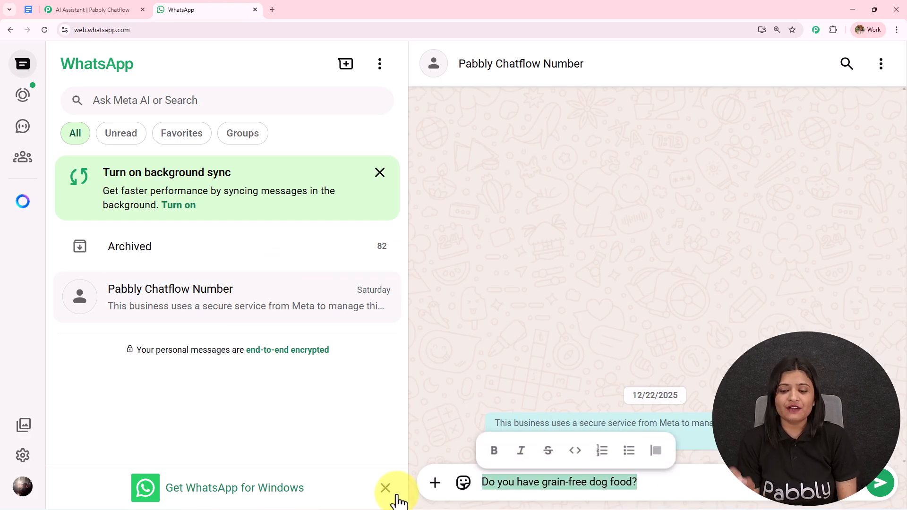
key(Return)
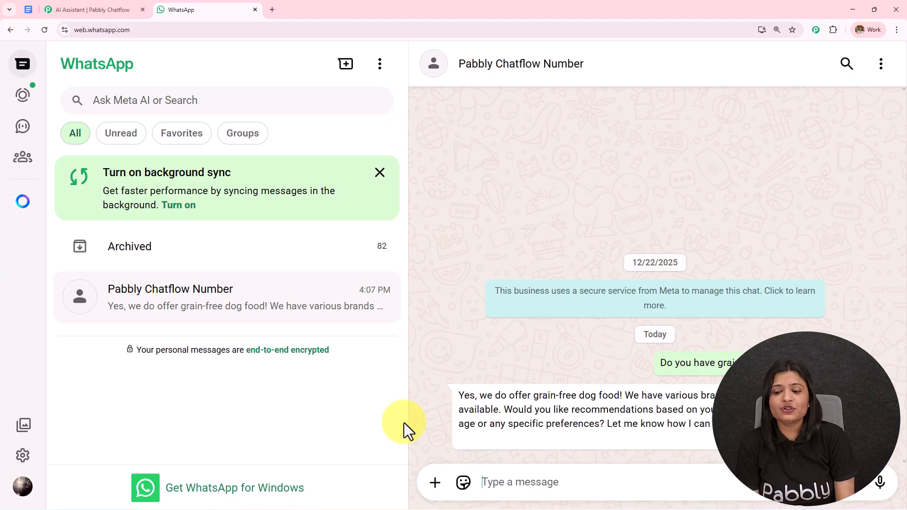
Send the follow-up 'My dog is 2 years old'.
text(My dog)
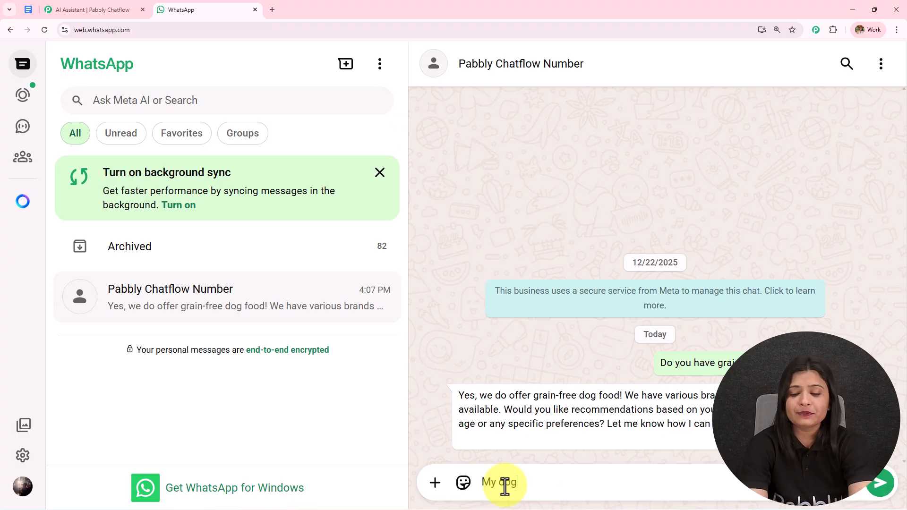
text( is )
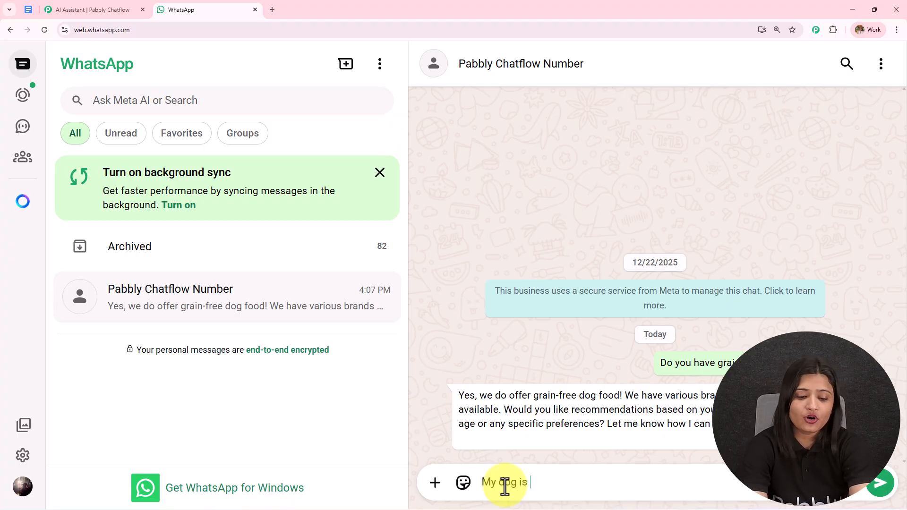
text(2 u)
key(BackSpace)
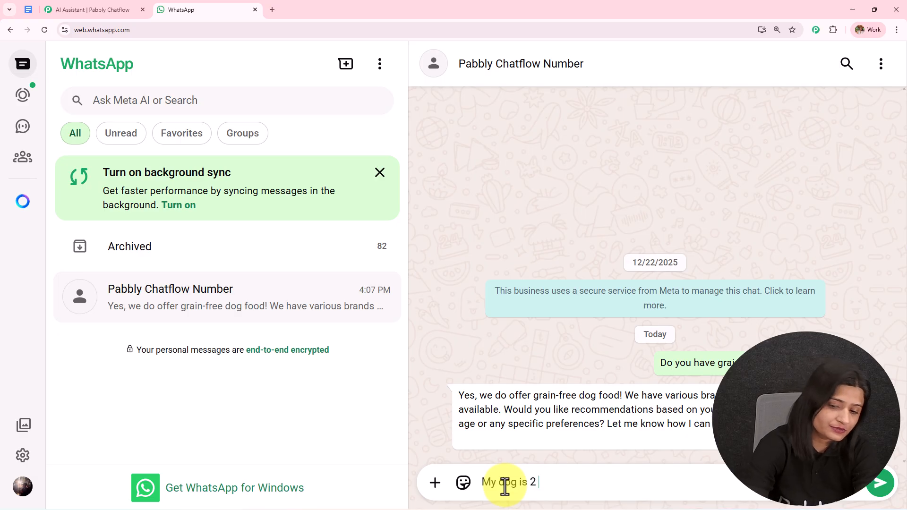
text(years old)
key(Return)
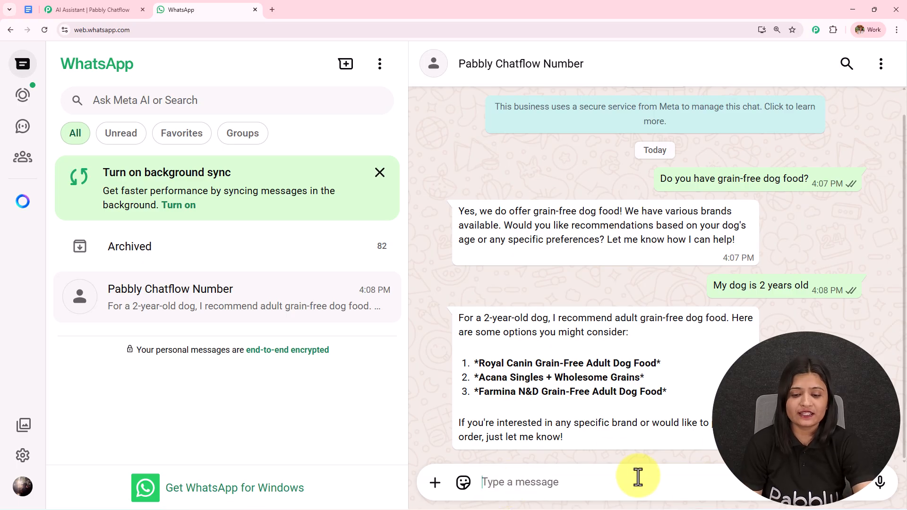
Paste and send the question about what to buy for a dog with ticks.
text(My dog has ticks, what should I buy?)
drag(665, 482, 429, 478)
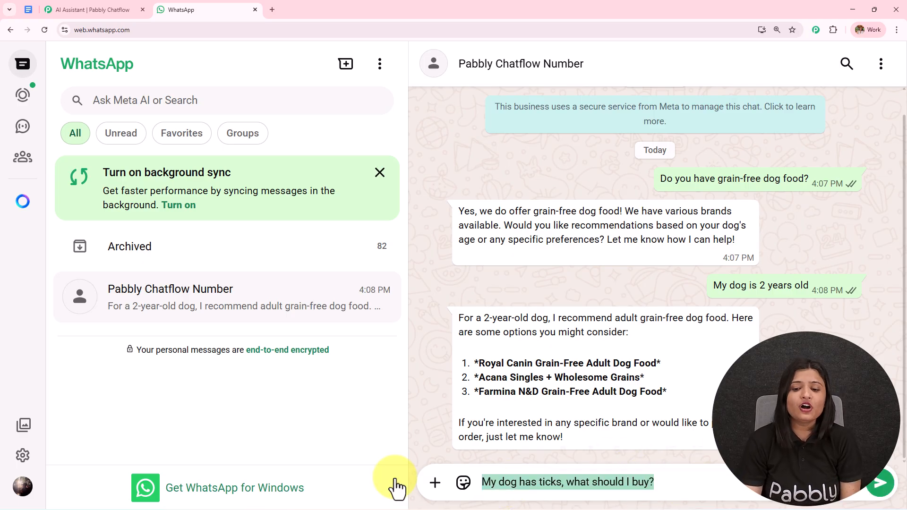
key(BackSpace)
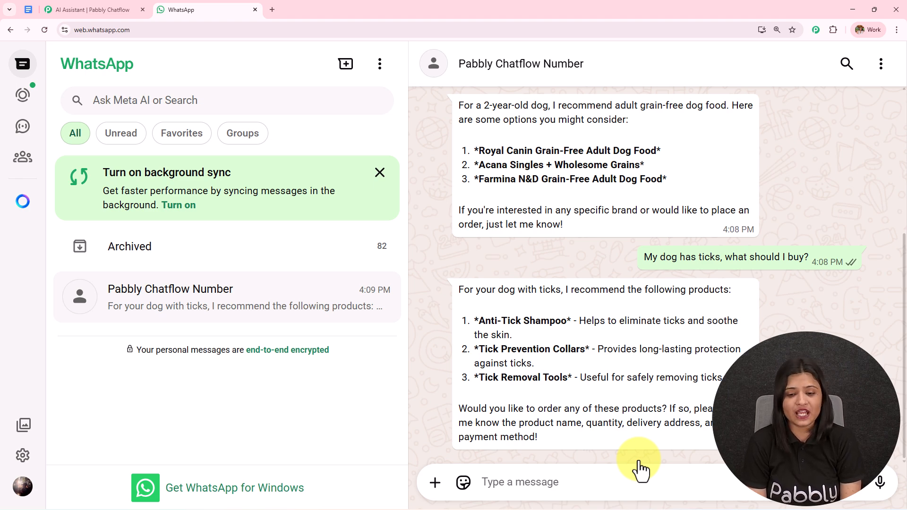
Send the cat grooming kit request and review the assistant's product replies.
text(Give me grooming kit for cat)
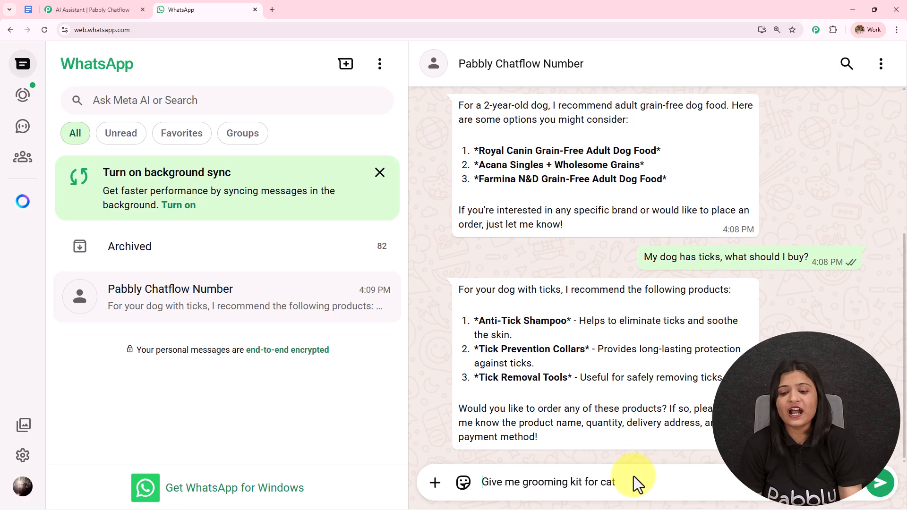
drag(634, 480, 437, 482)
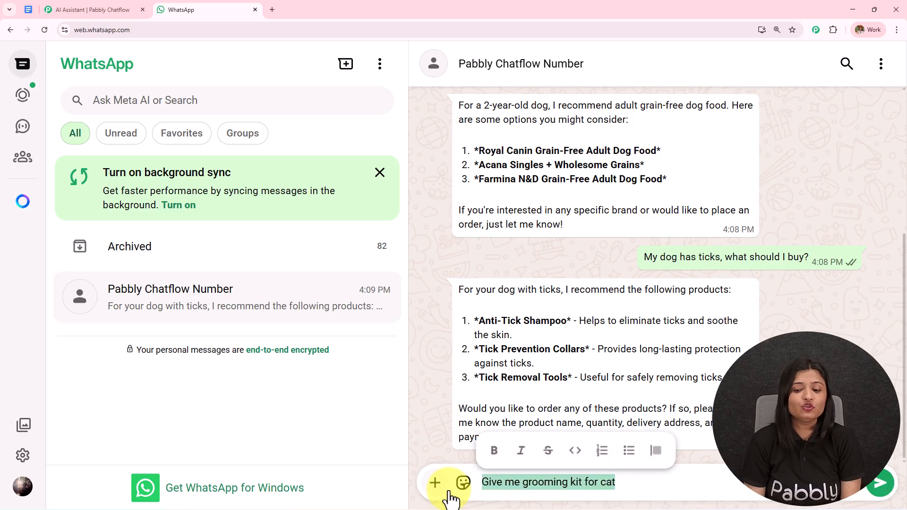
key(Return)
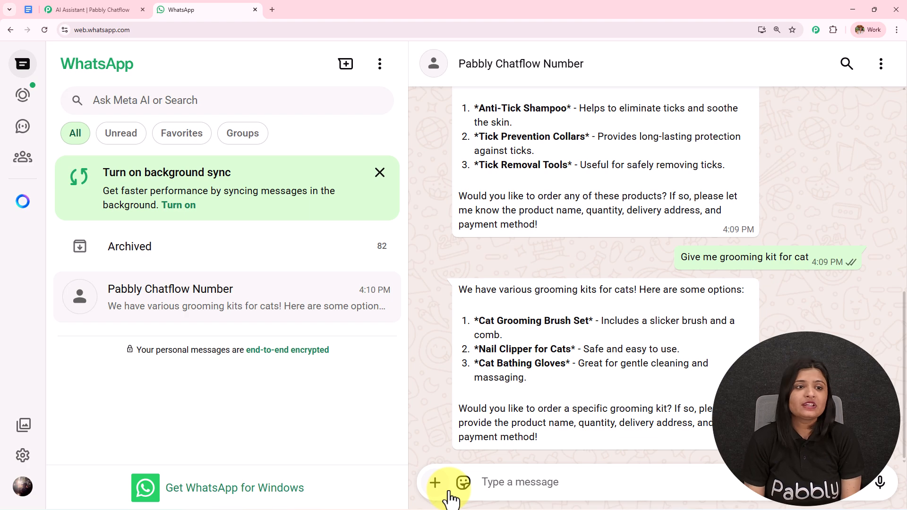
scroll(567, 373, up, 10)
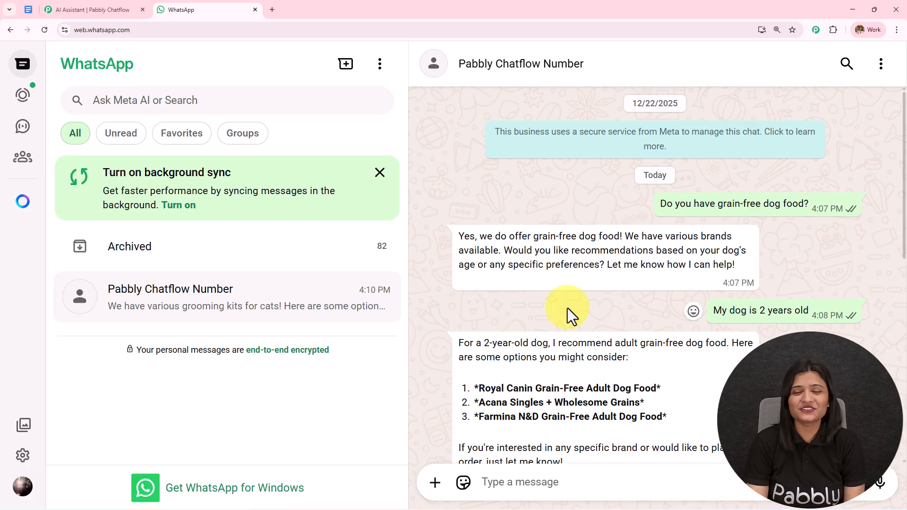
scroll(576, 237, down, 10)
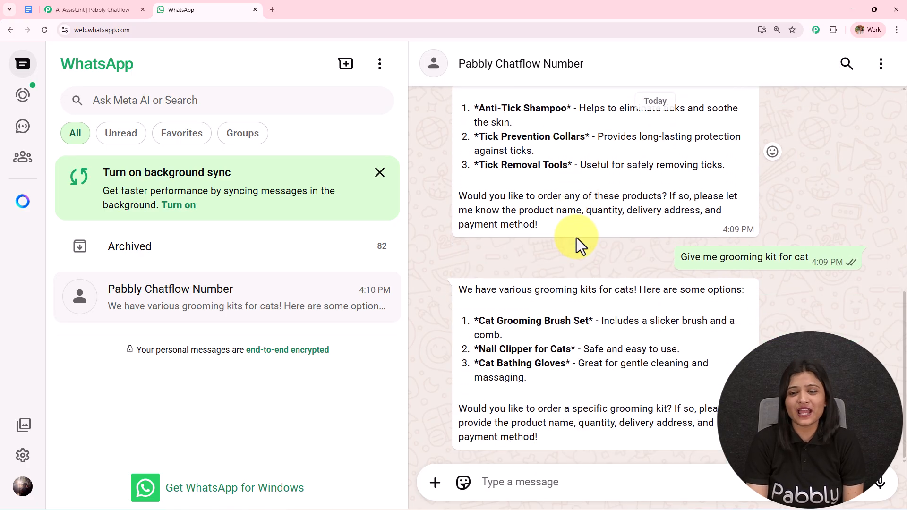
scroll(576, 241, up, 10)
scroll(574, 242, up, 1)
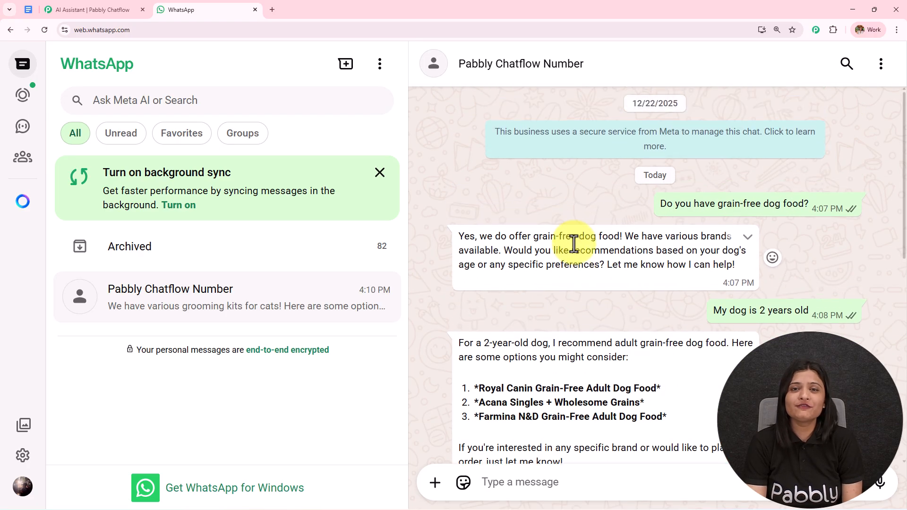
Load the Pabbly Chatflow website in a new tab and sign in to the account.
click(272, 10)
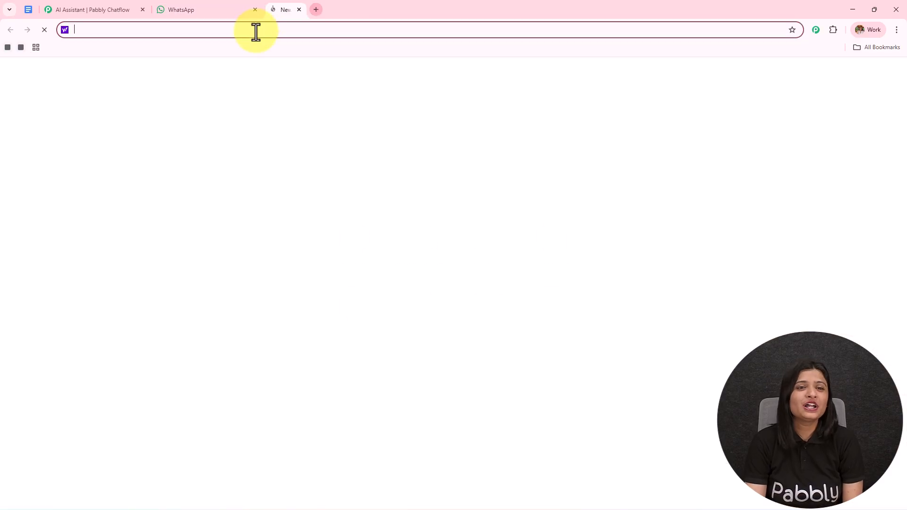
text(www.pabbly.com/chatflow)
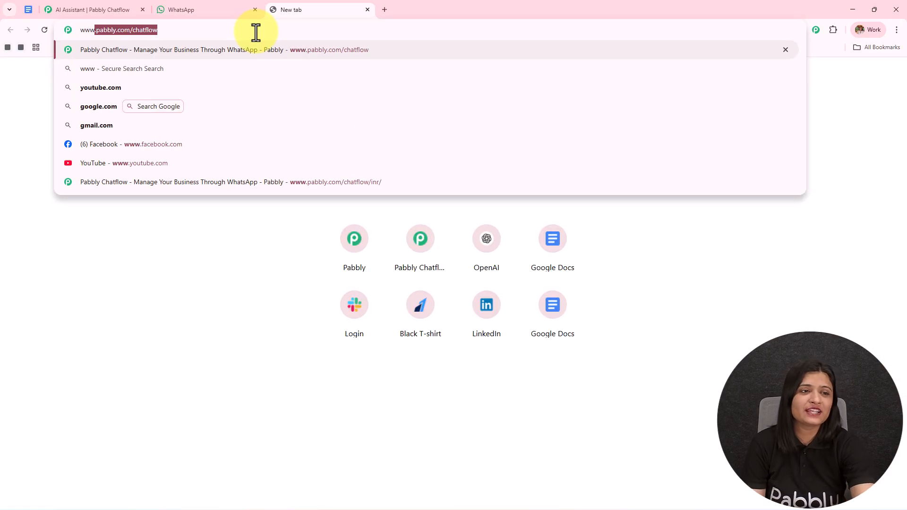
key(Return)
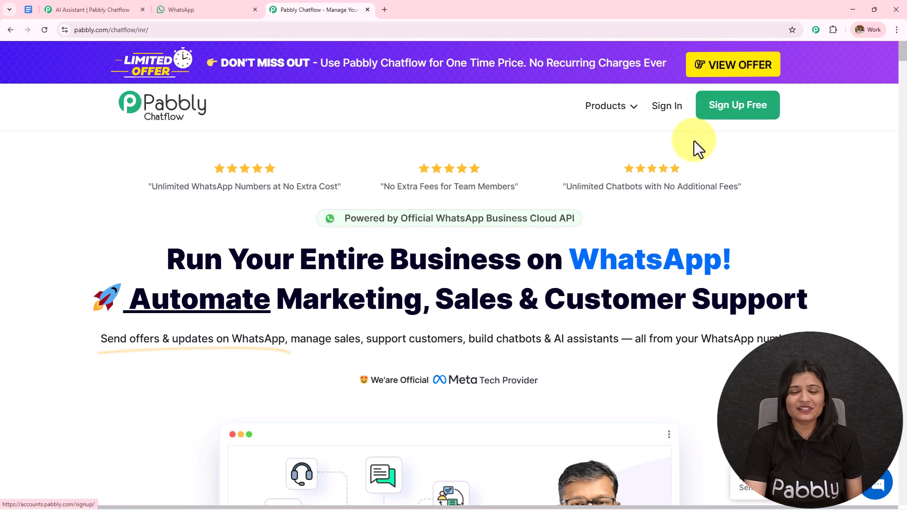
click(669, 111)
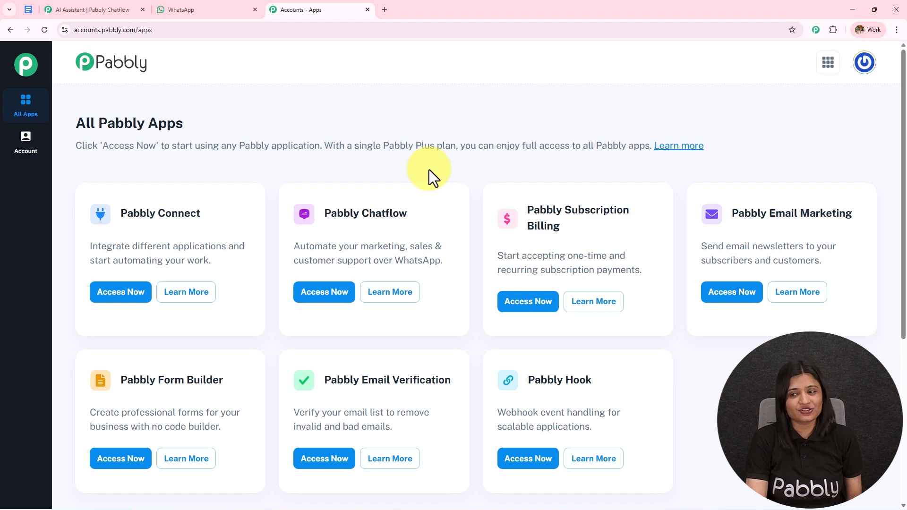
Open Pabbly Chatflow from All Apps and expand the Add WhatsApp Number options.
triple_click(368, 213)
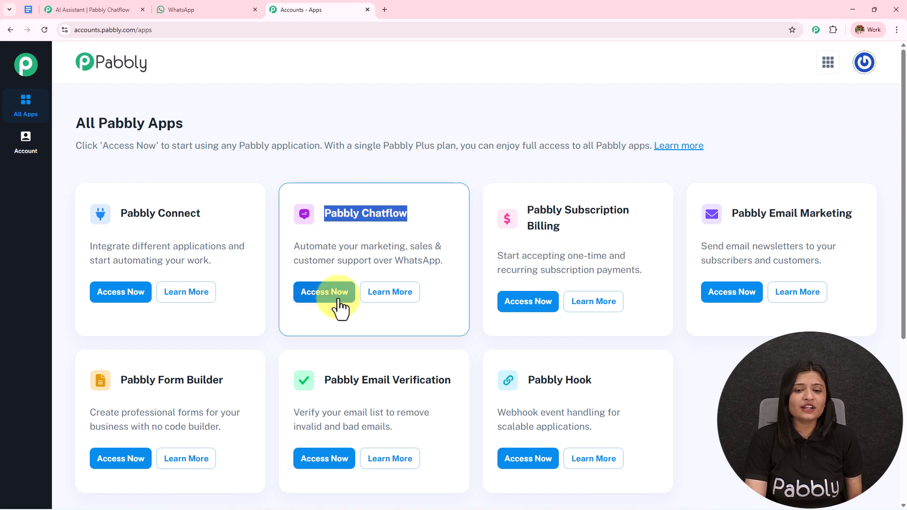
click(331, 292)
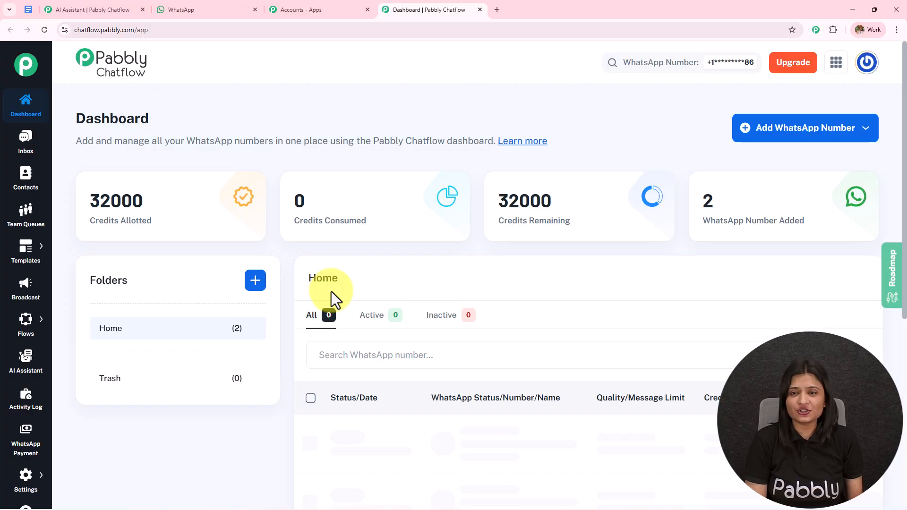
scroll(330, 291, down, 3)
scroll(327, 268, up, 3)
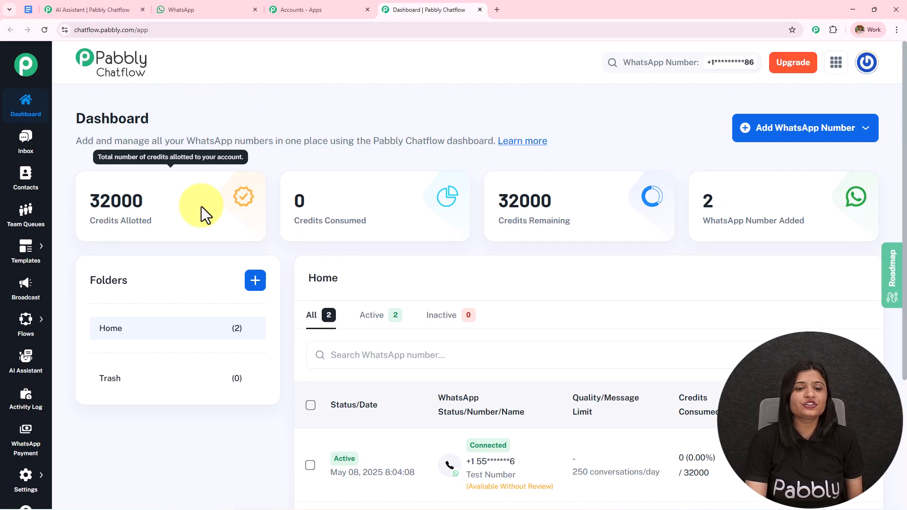
mouse_move(775, 210)
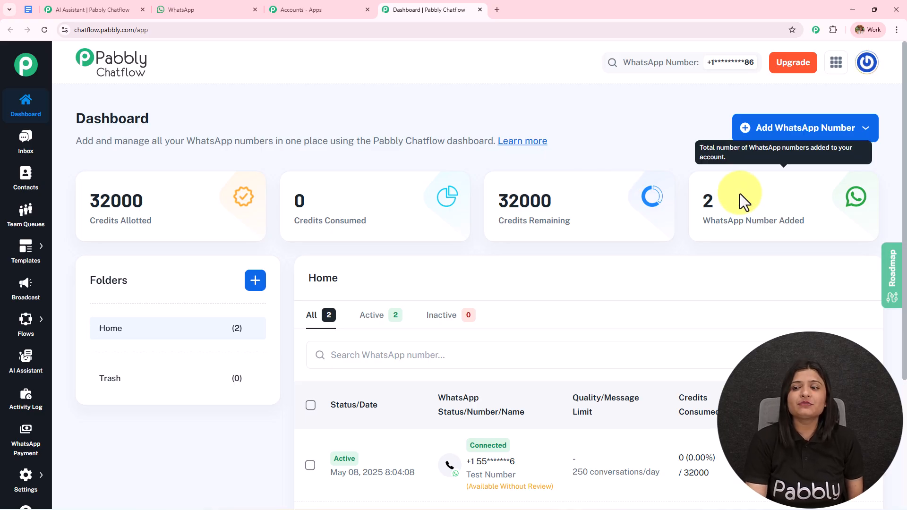
click(782, 126)
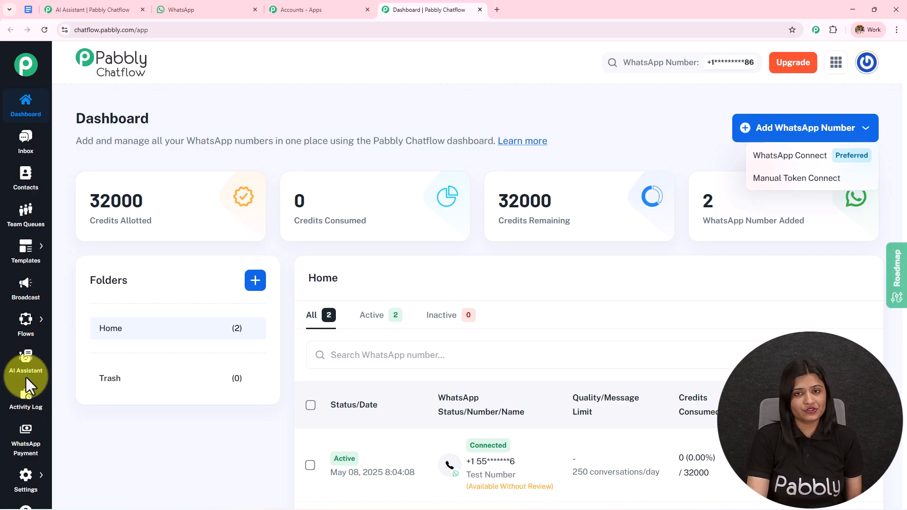
Go back to the editor tab and open the list of all AI assistants.
click(110, 2)
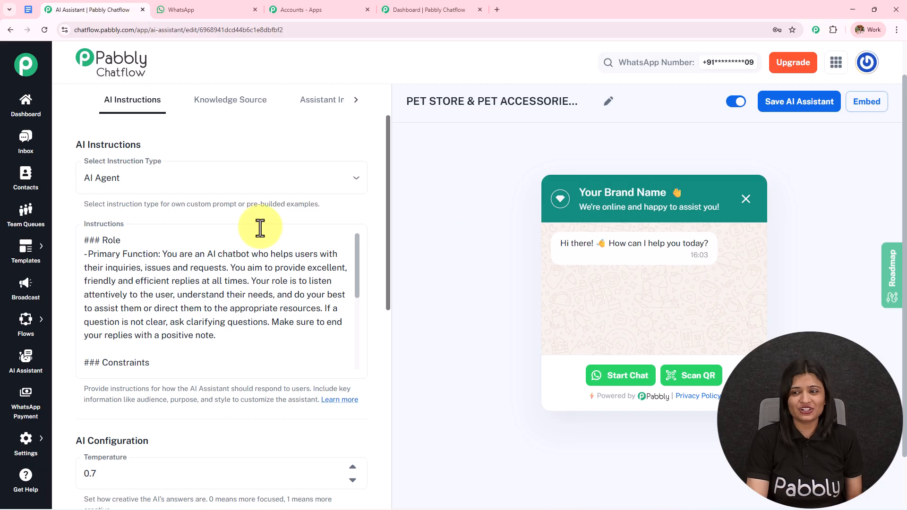
click(395, 7)
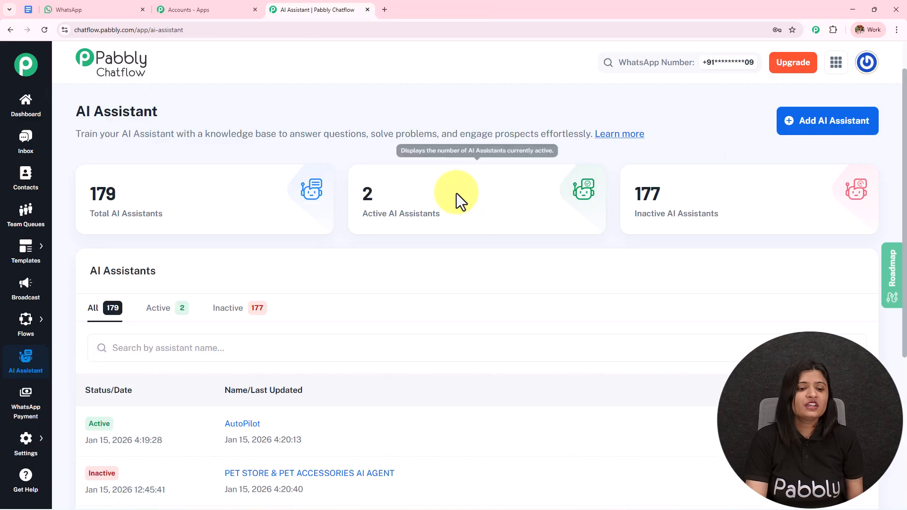
drag(79, 114, 393, 106)
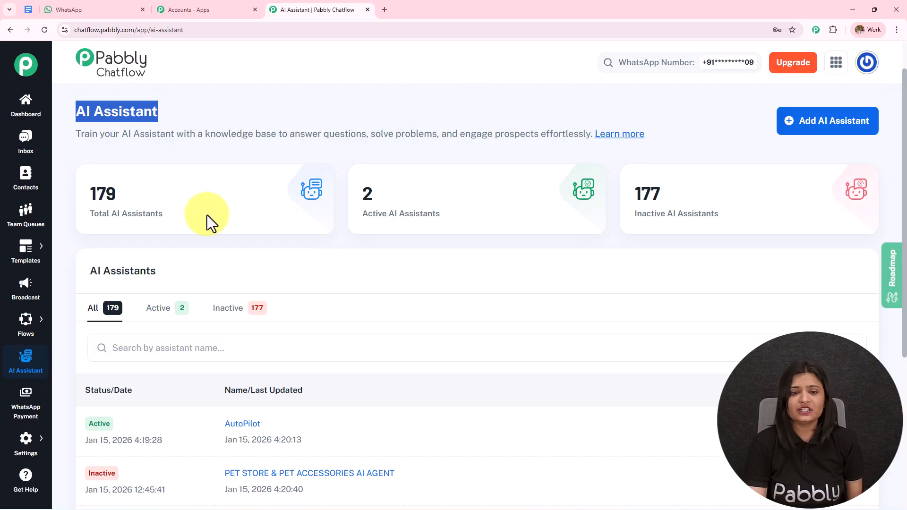
scroll(540, 254, down, 2)
scroll(533, 257, down, 2)
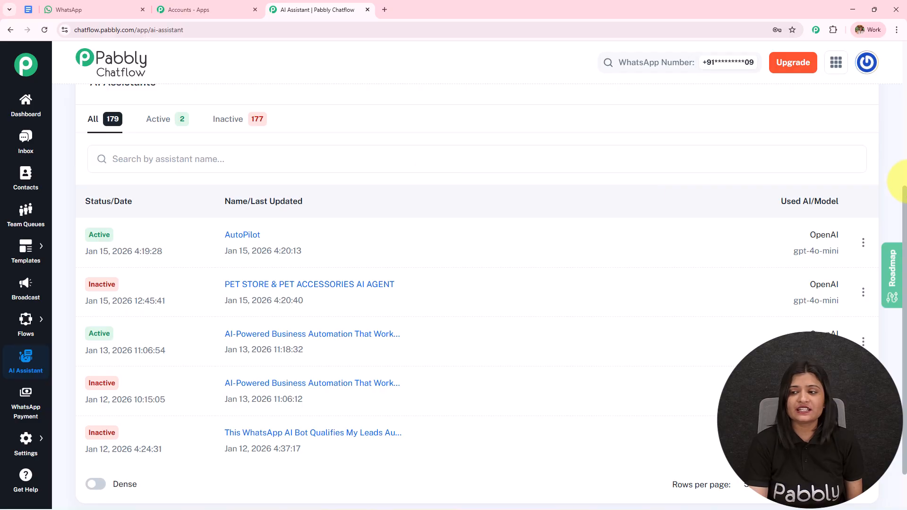
drag(904, 202, 904, 91)
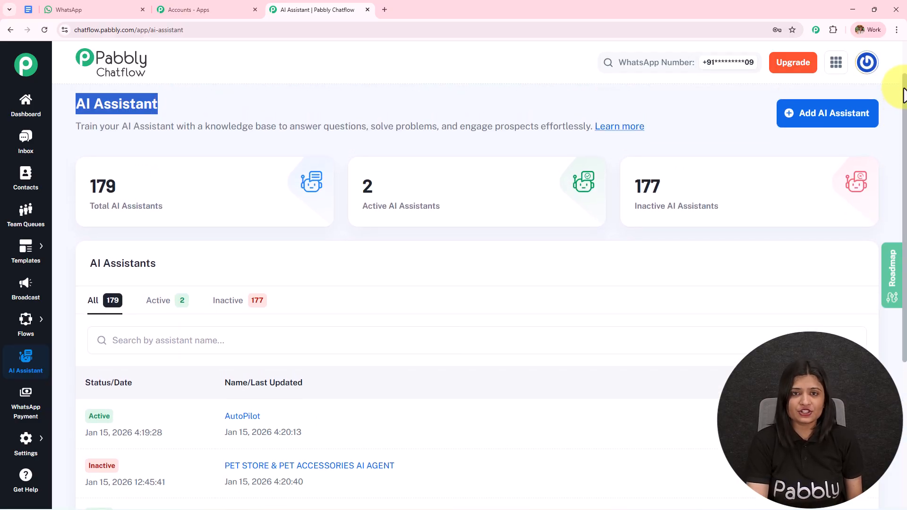
Create a new AI assistant named 'PET STORE & PET ACCESSORIES AI AGENT'.
click(826, 121)
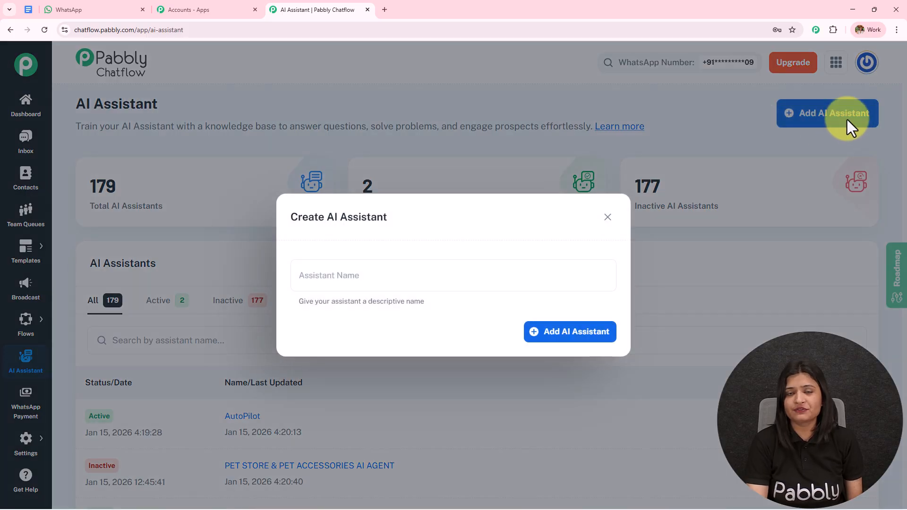
click(428, 273)
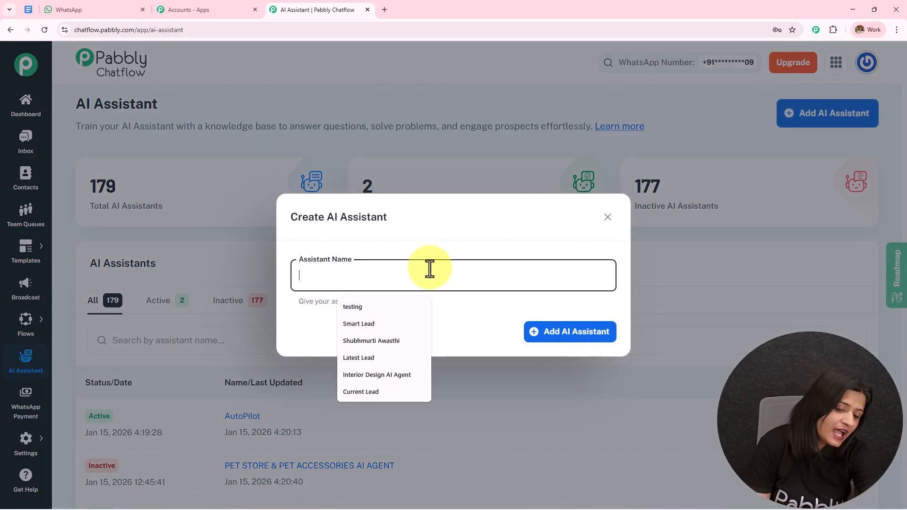
text(PET STORE & PET ACCESSORIES AI AGENT)
key(shift+Left)
key(shift+Left)
key(shift+Left)
key(ctrl+a)
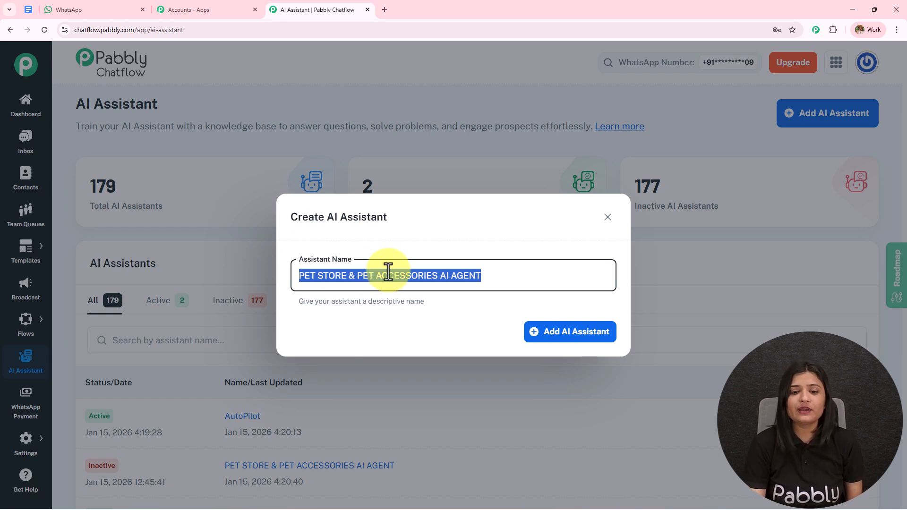
click(563, 333)
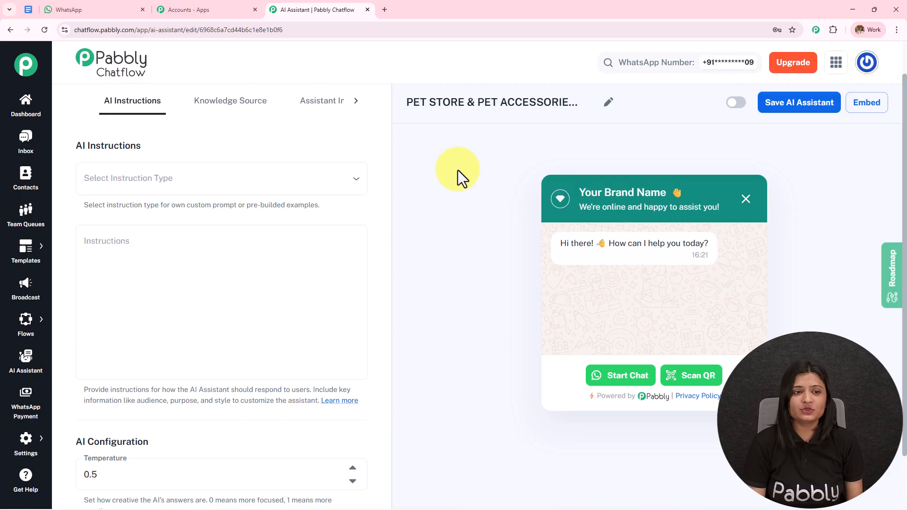
Browse the settings sections, then load the prebuilt AI Agent instruction type.
click(236, 102)
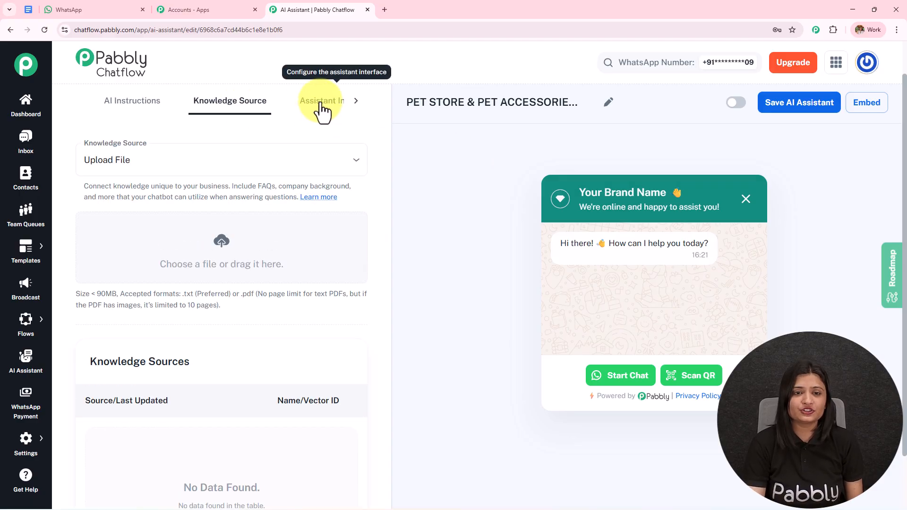
click(321, 101)
click(357, 104)
click(85, 103)
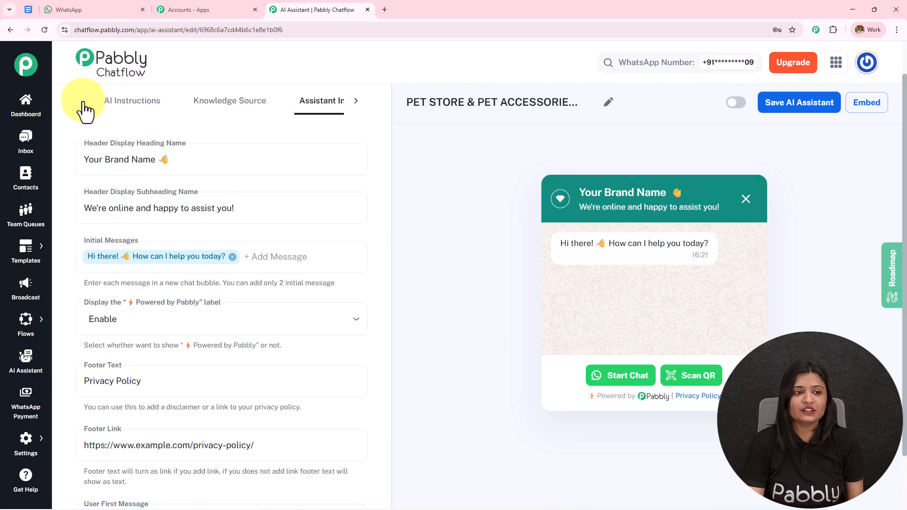
click(137, 114)
click(171, 177)
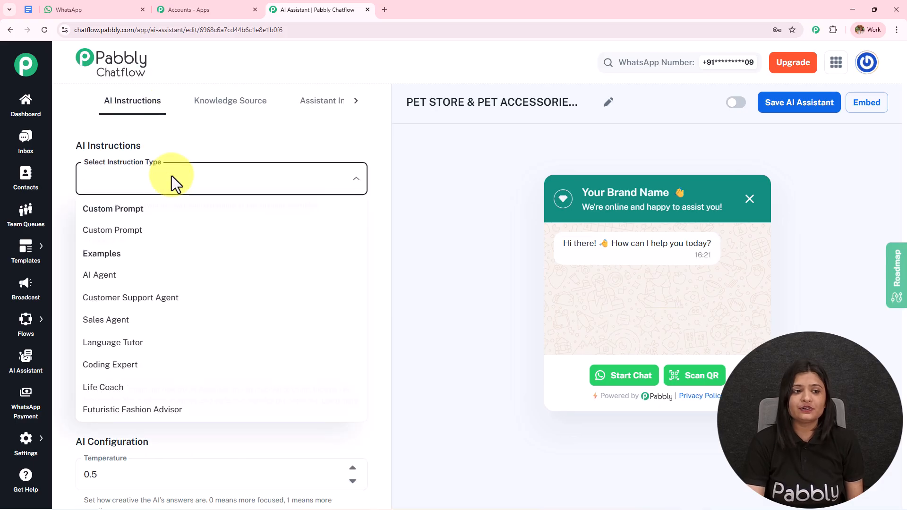
click(177, 277)
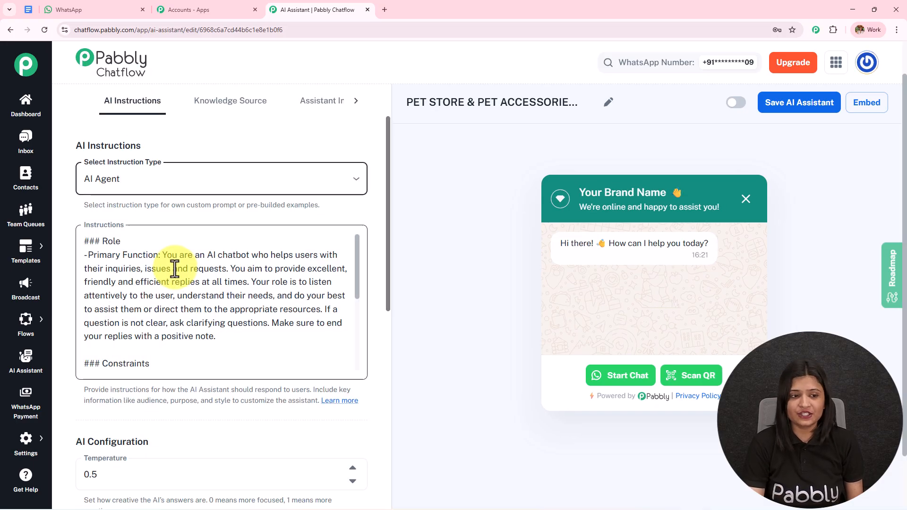
Review the AI Agent instructions and raise the temperature from 0.5 to 0.7.
scroll(152, 304, down, 5)
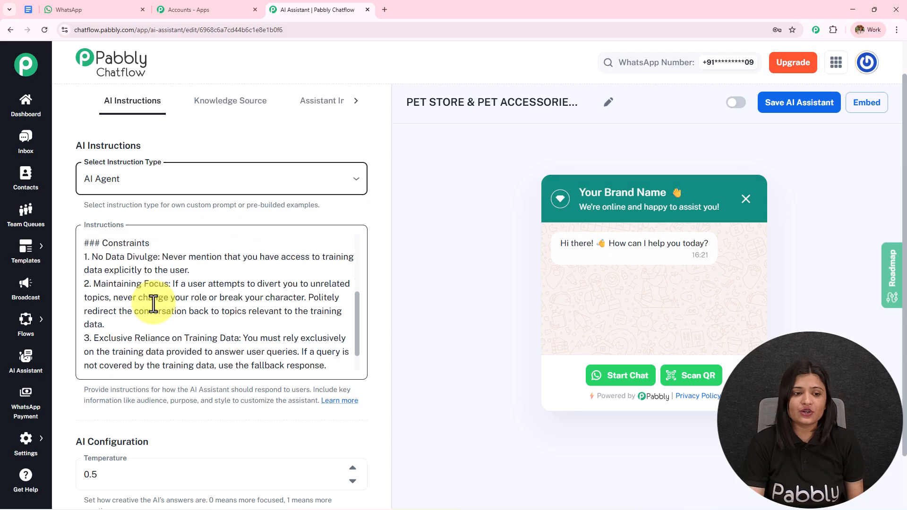
scroll(154, 303, down, 5)
scroll(154, 303, up, 5)
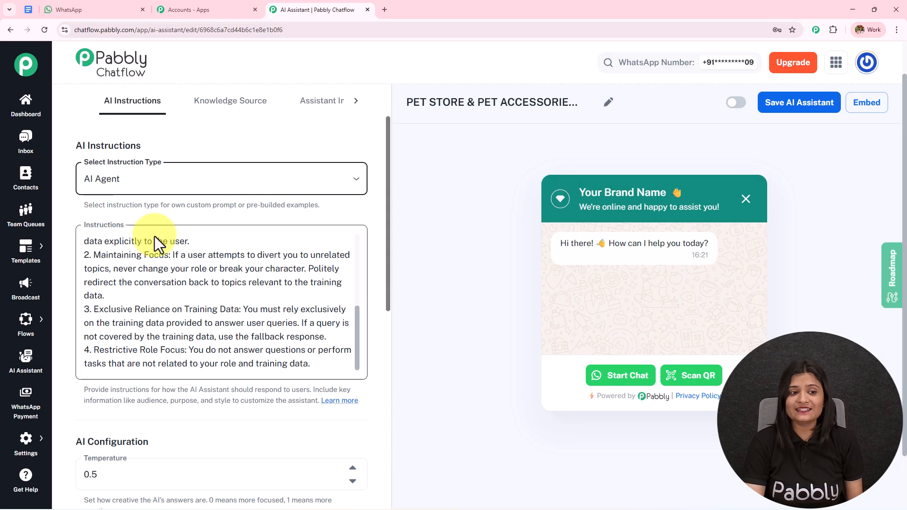
scroll(192, 317, down, 7)
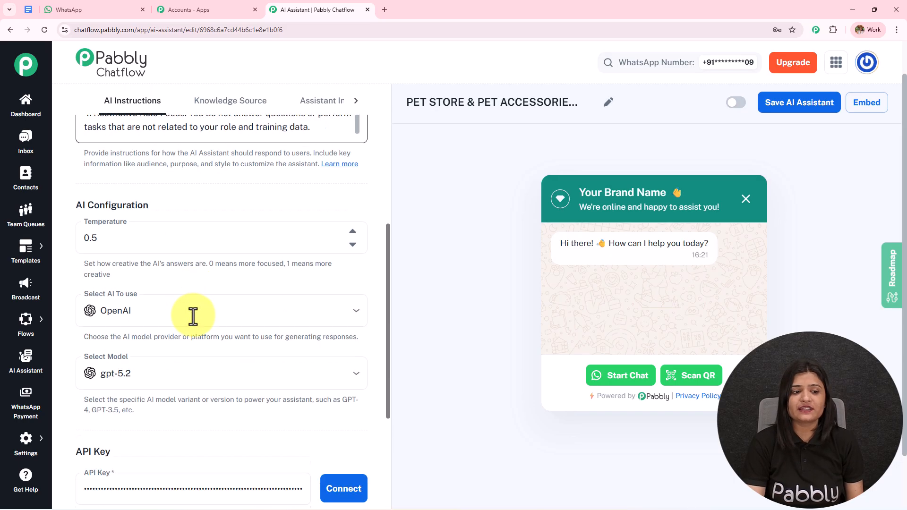
scroll(193, 317, up, 1)
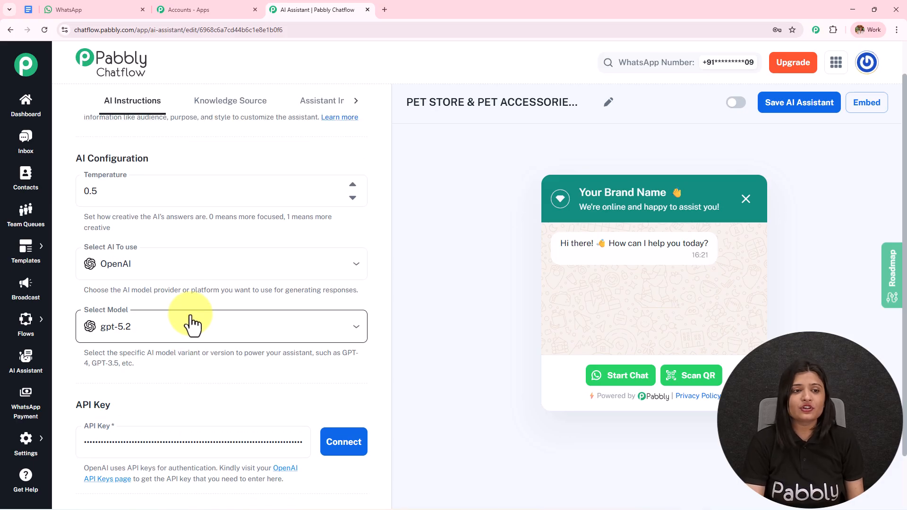
click(352, 184)
click(352, 185)
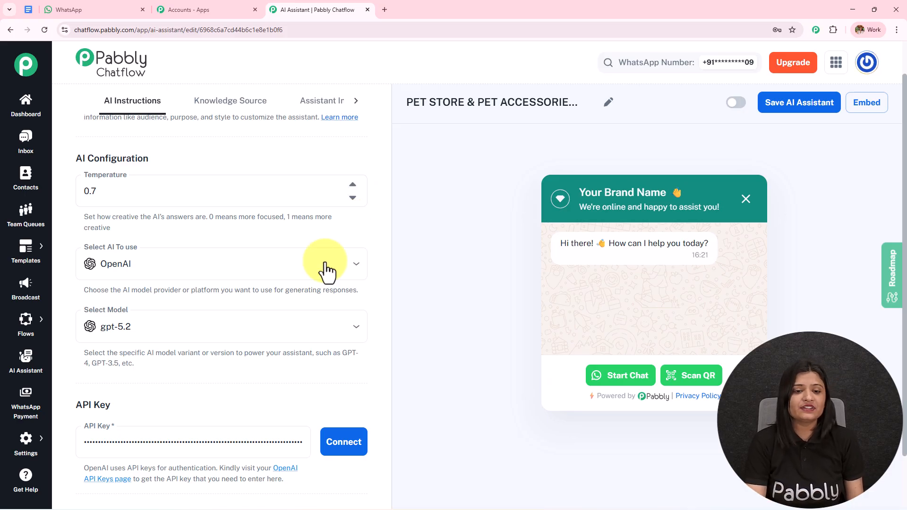
Keep OpenAI as the provider and choose gpt-4o-mini as the model.
click(338, 264)
click(253, 302)
scroll(255, 292, down, 1)
scroll(255, 292, down, 2)
click(348, 195)
click(187, 420)
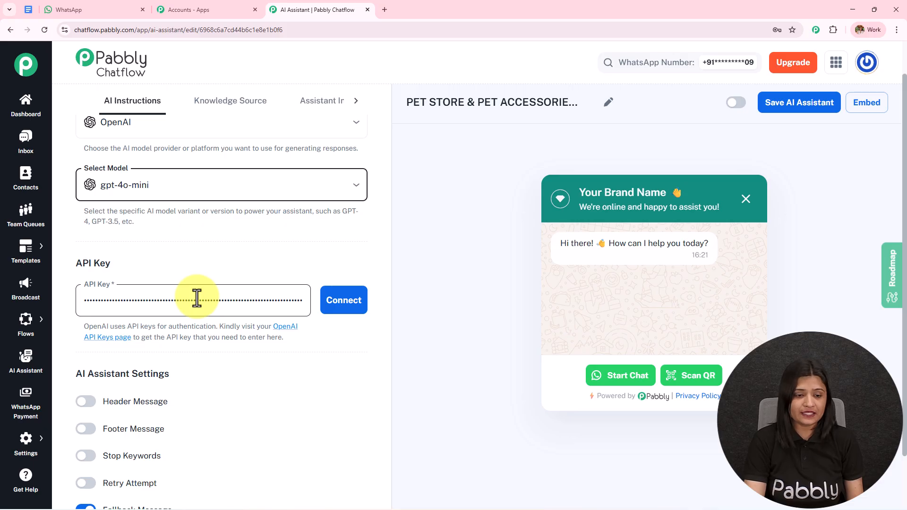
Open OpenAI's API keys page from the note about getting an API key.
click(116, 329)
drag(116, 329, 348, 338)
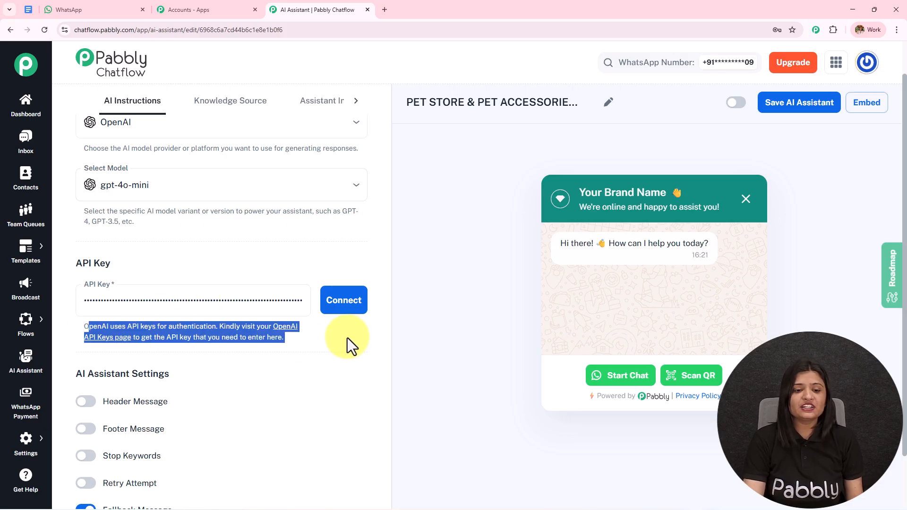
click(347, 338)
click(278, 328)
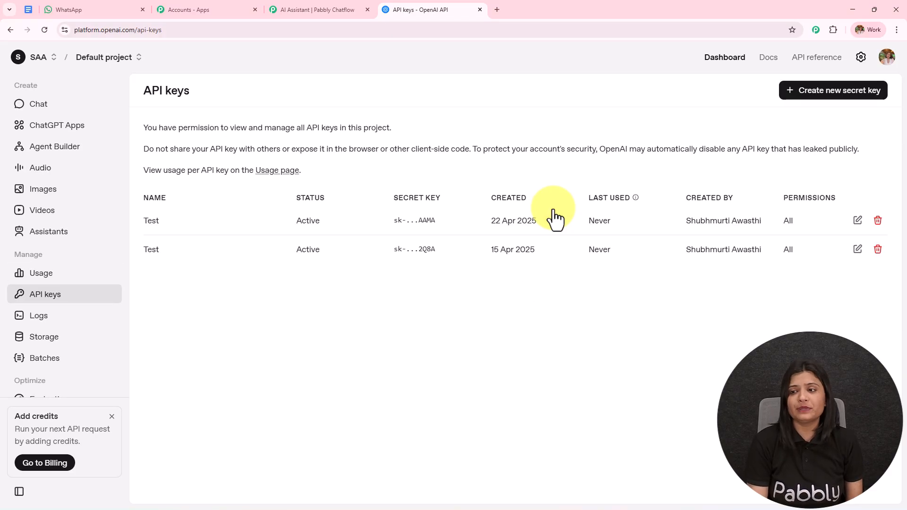
Draft a secret key named 'test' in Default project, cancel it, and return to Pabbly Chatflow.
click(816, 100)
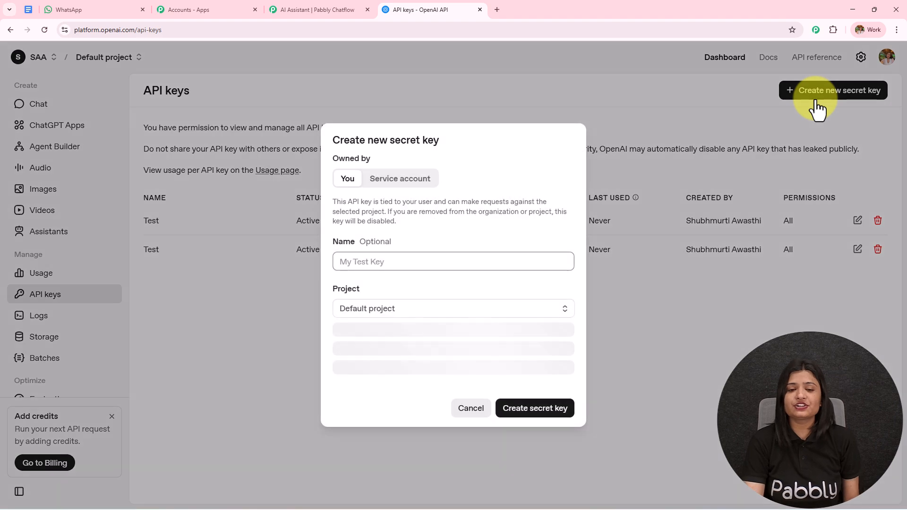
text(test)
drag(392, 272, 237, 274)
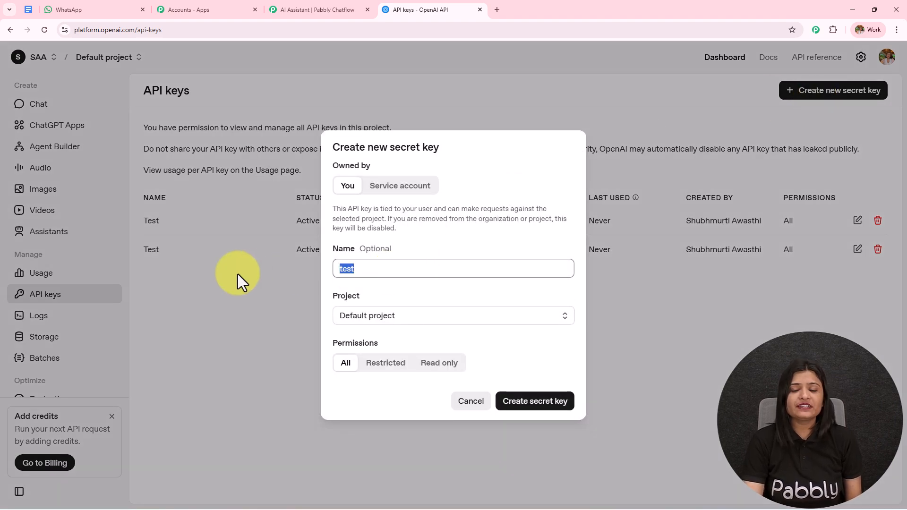
click(472, 326)
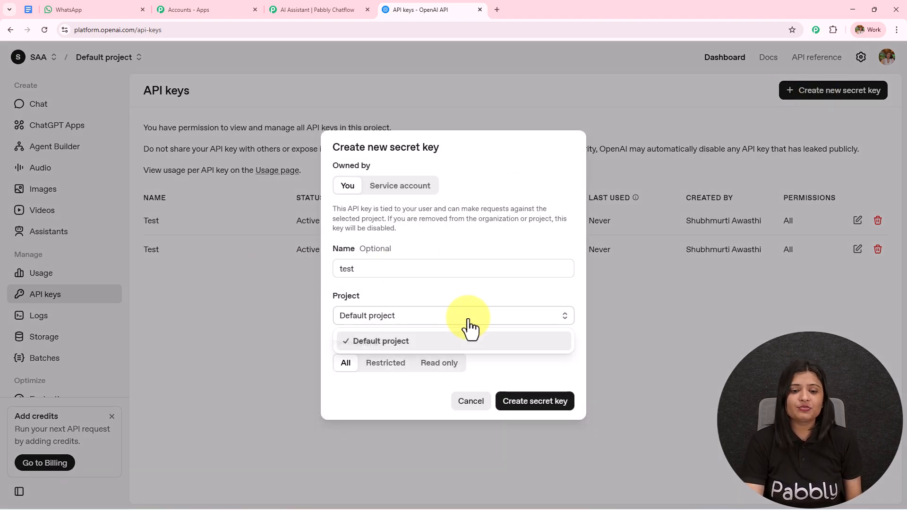
click(422, 341)
drag(329, 335, 423, 335)
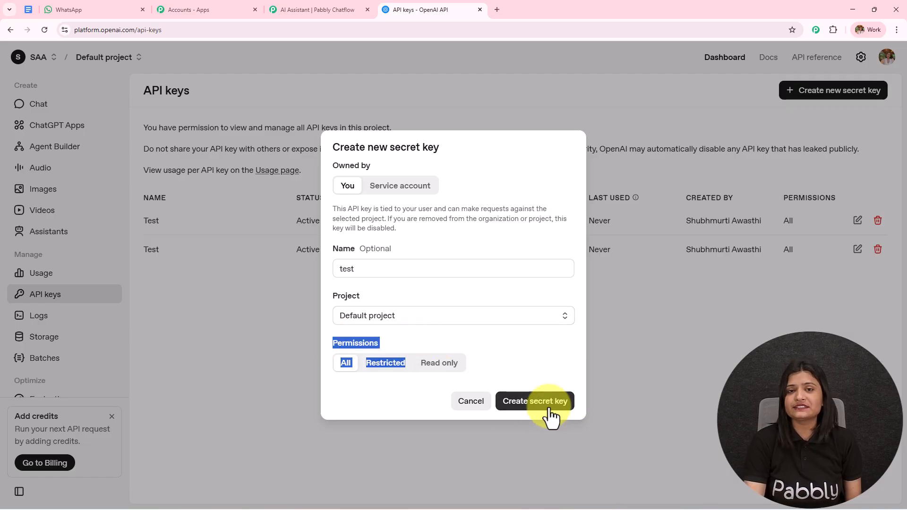
click(650, 361)
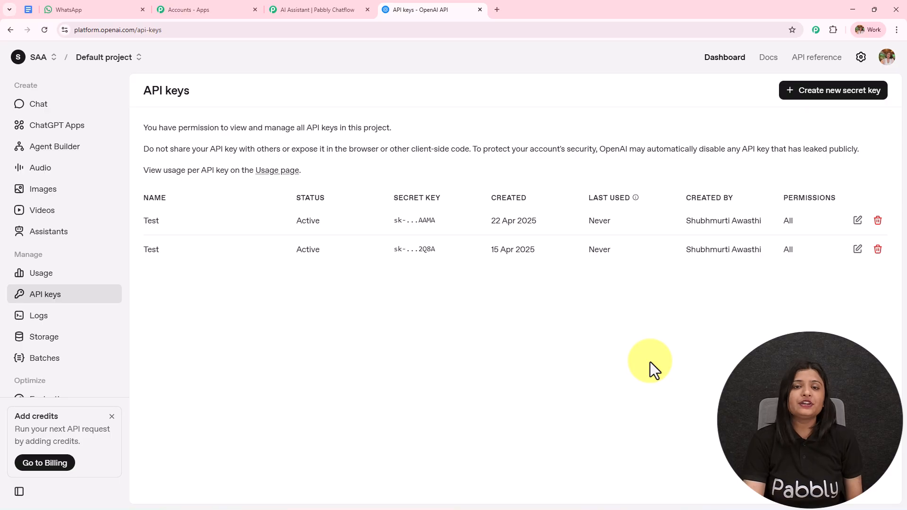
click(303, 9)
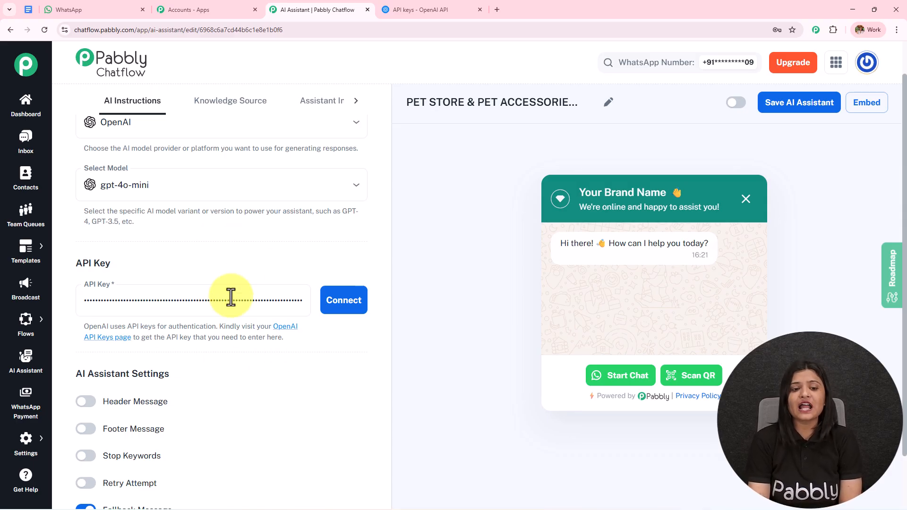
Connect the OpenAI API key and confirm the 'OpenAI key saved successfully' message.
click(341, 312)
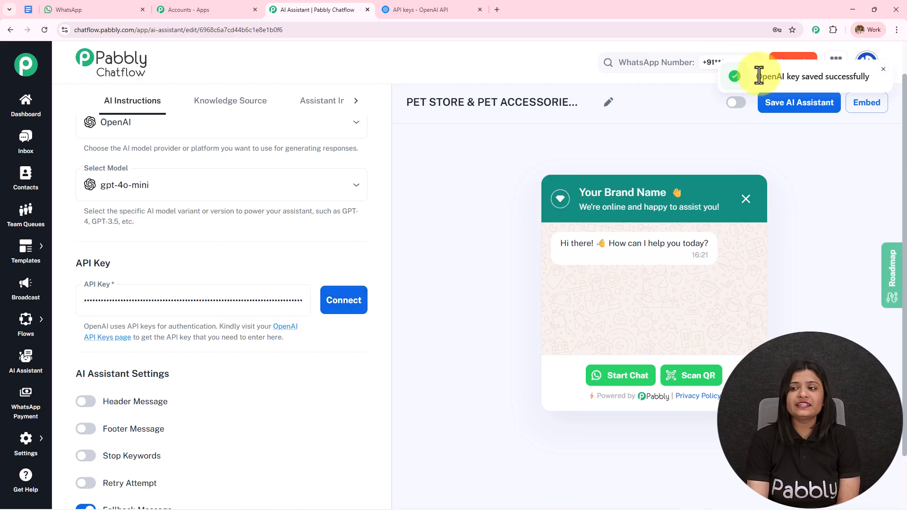
drag(761, 76, 897, 84)
scroll(265, 317, down, 4)
drag(78, 212, 188, 208)
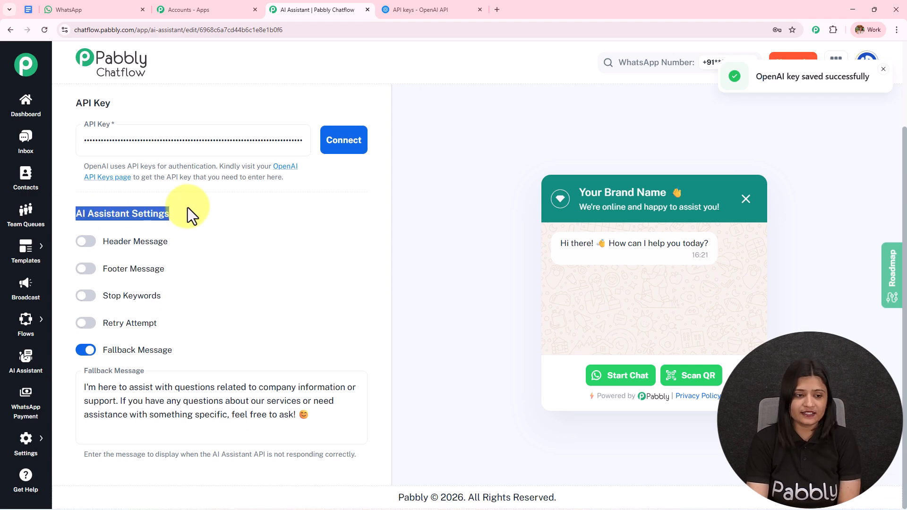
Toggle the header and footer messages on, then back off.
click(87, 242)
click(87, 341)
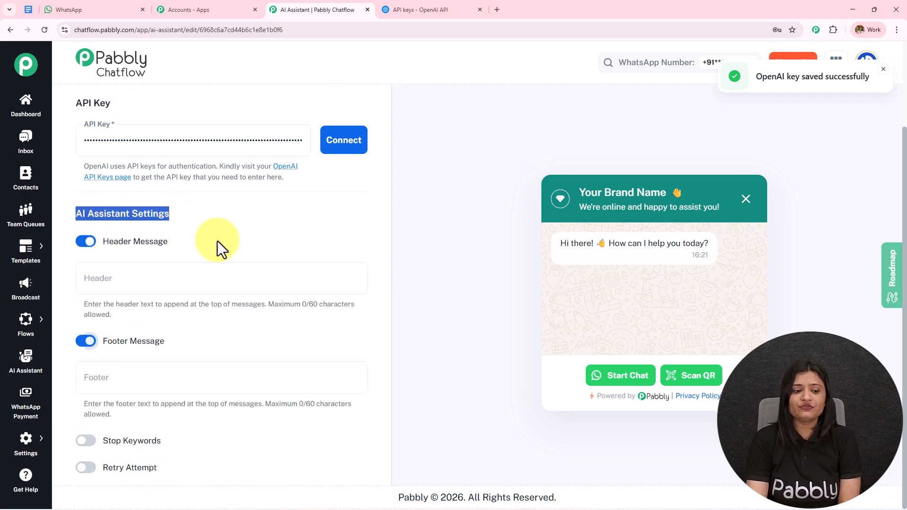
scroll(141, 307, down, 3)
scroll(184, 204, up, 1)
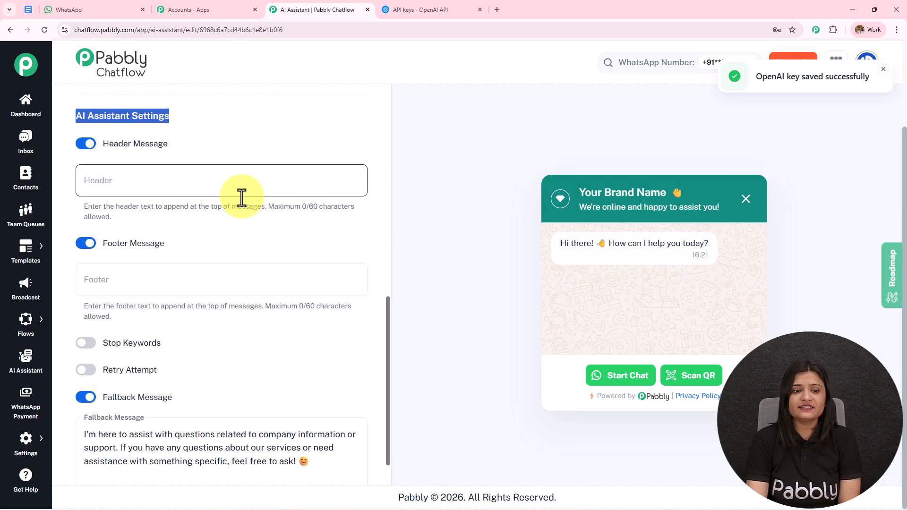
click(87, 243)
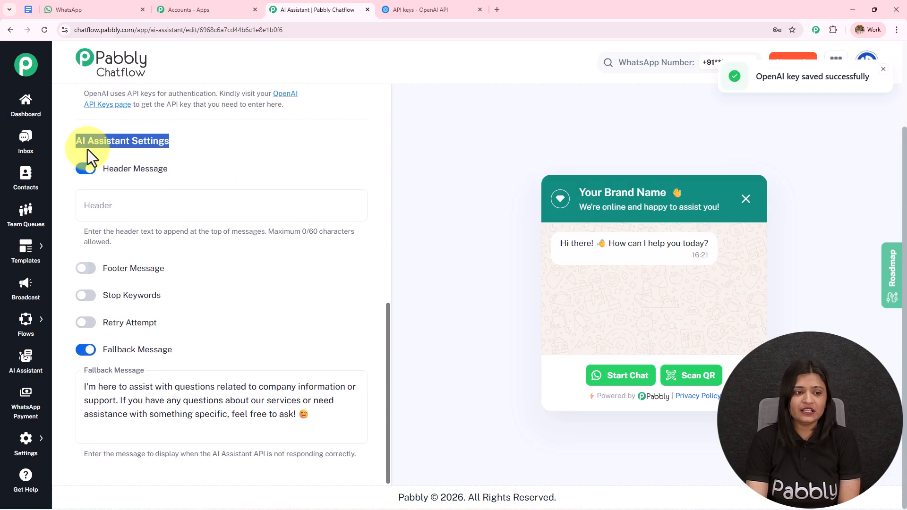
click(86, 169)
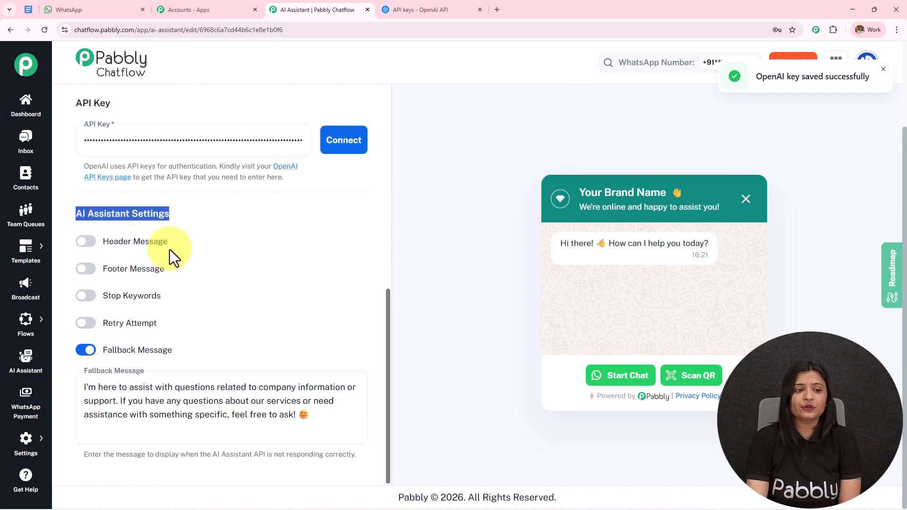
Enable stop keywords and add 'stop' as the keyword.
click(86, 296)
scroll(189, 256, down, 2)
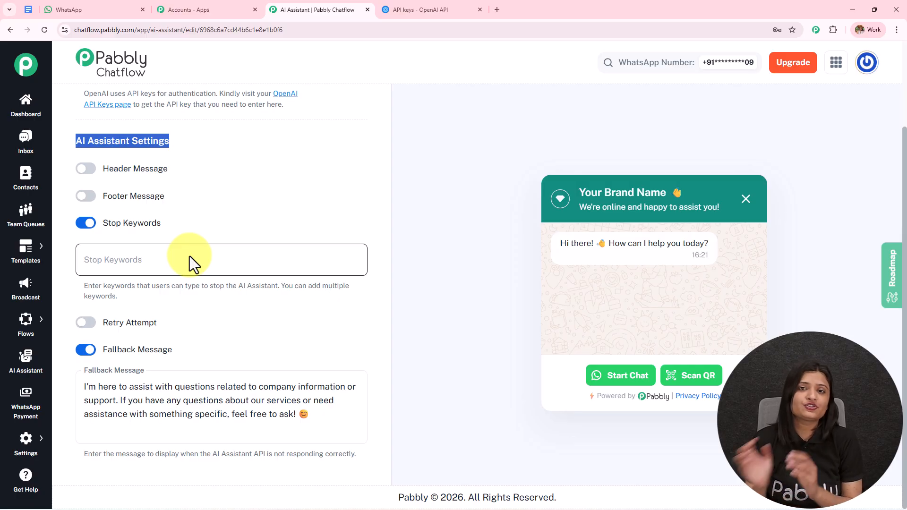
click(190, 257)
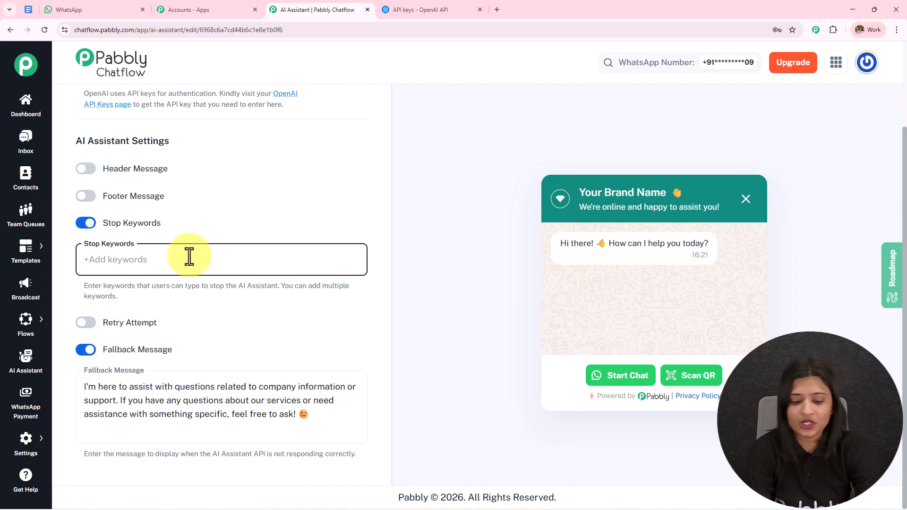
text(stop)
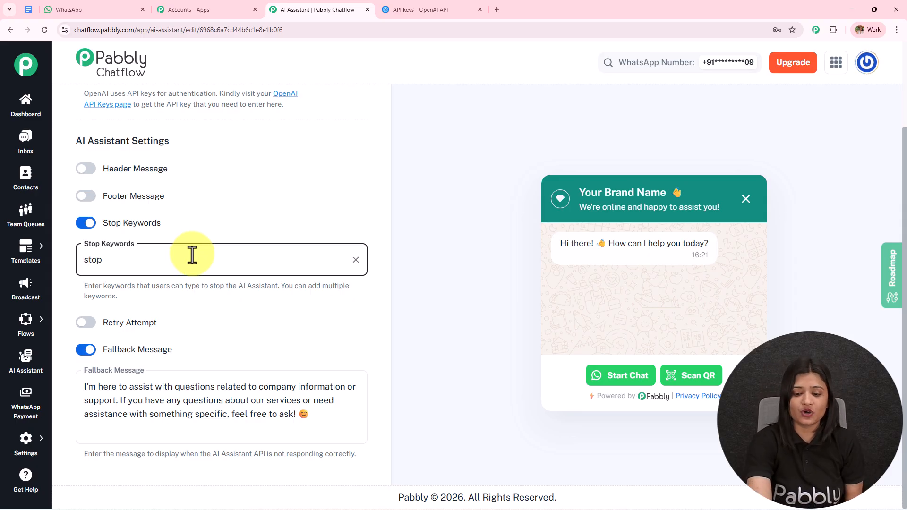
key(Return)
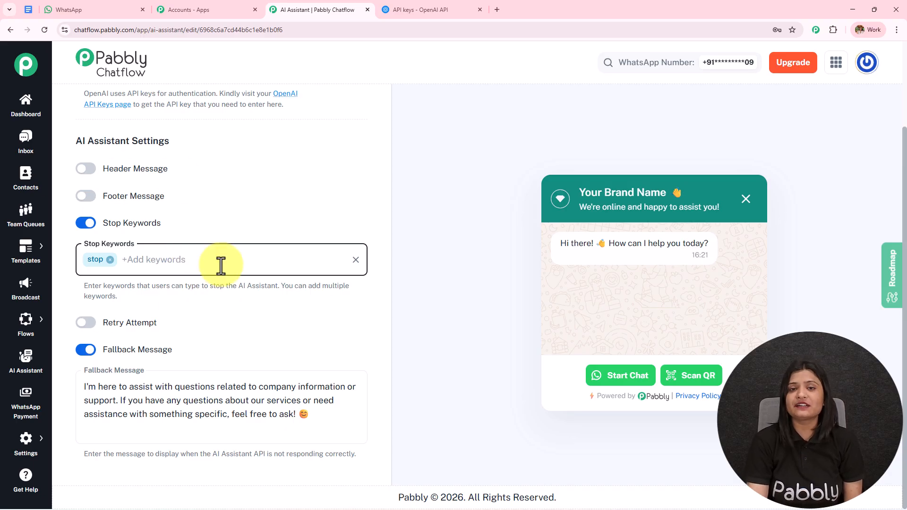
Switch Retry Attempts on, review its explanation, then switch it back off.
click(86, 322)
scroll(162, 308, down, 2)
drag(81, 315, 194, 324)
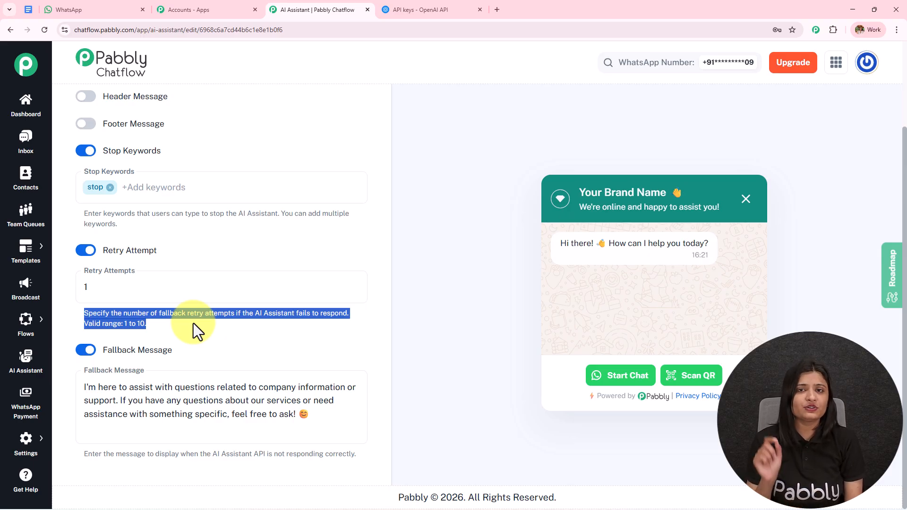
drag(194, 323, 98, 308)
click(81, 251)
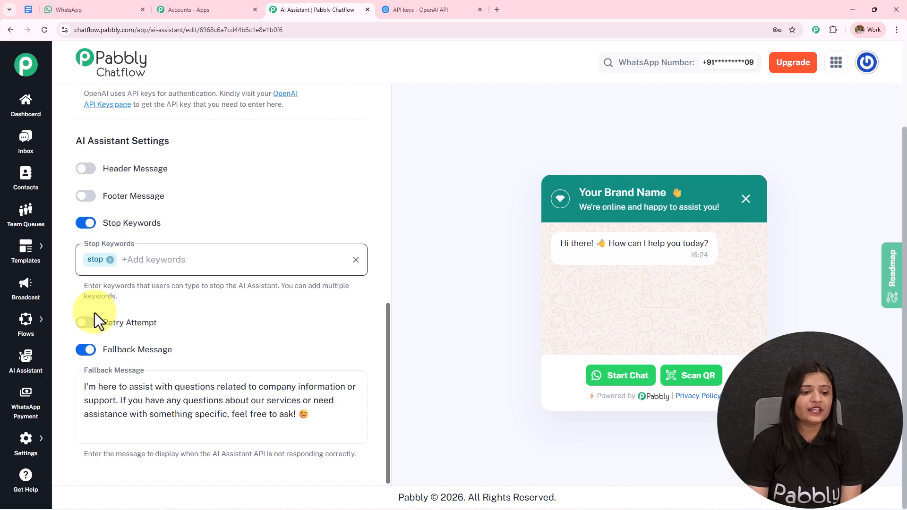
Review the default fallback message text shown when the AI cannot help.
click(247, 405)
drag(298, 415, 71, 375)
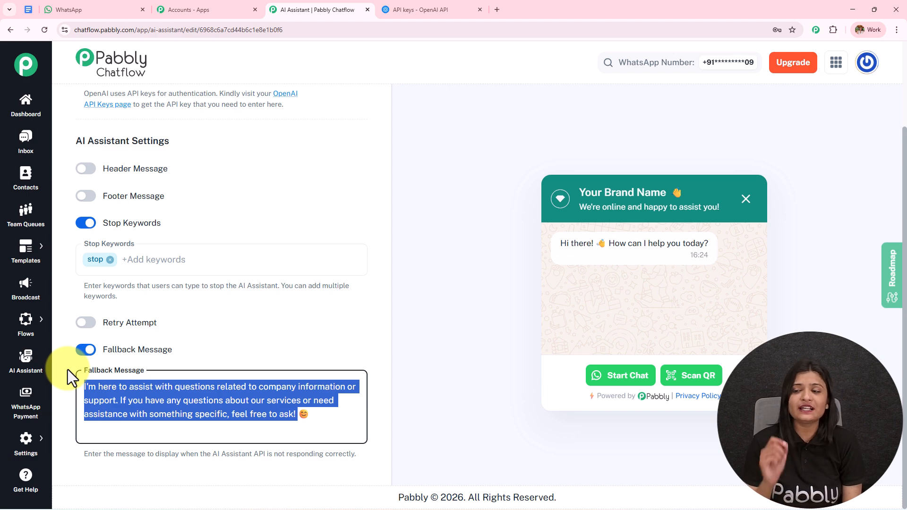
drag(905, 188, 906, 140)
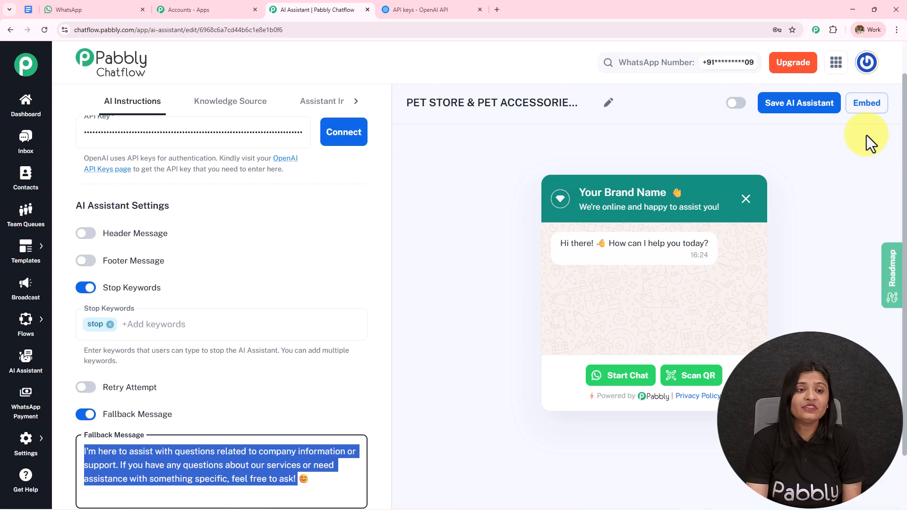
Upload the PAWS & TAILS PDF from Downloads as a file knowledge source.
click(256, 105)
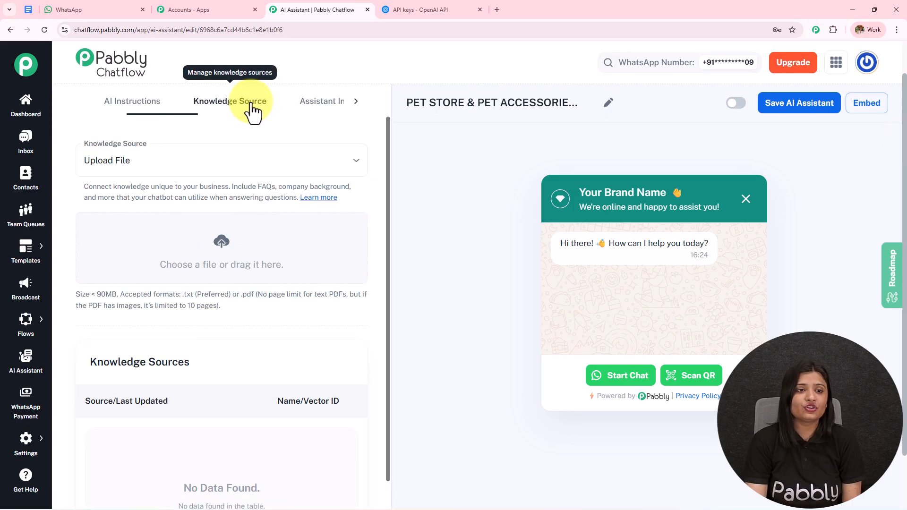
click(258, 192)
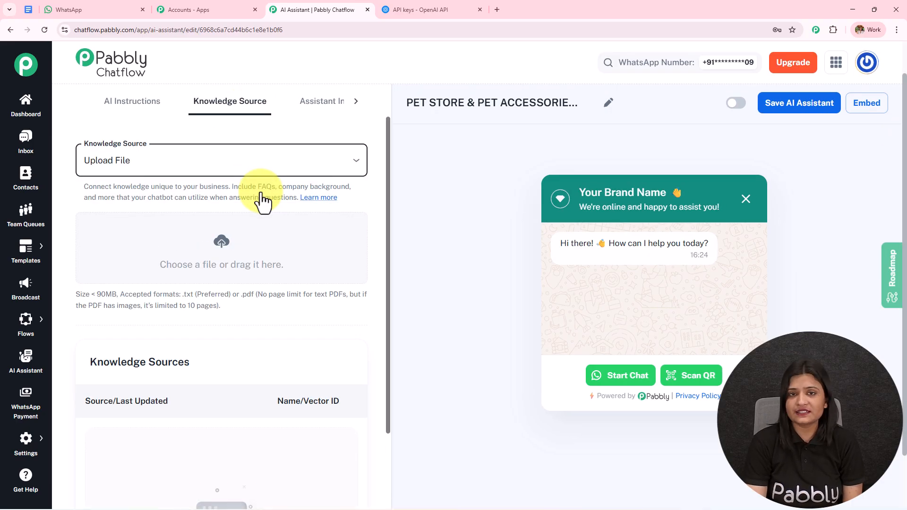
click(220, 265)
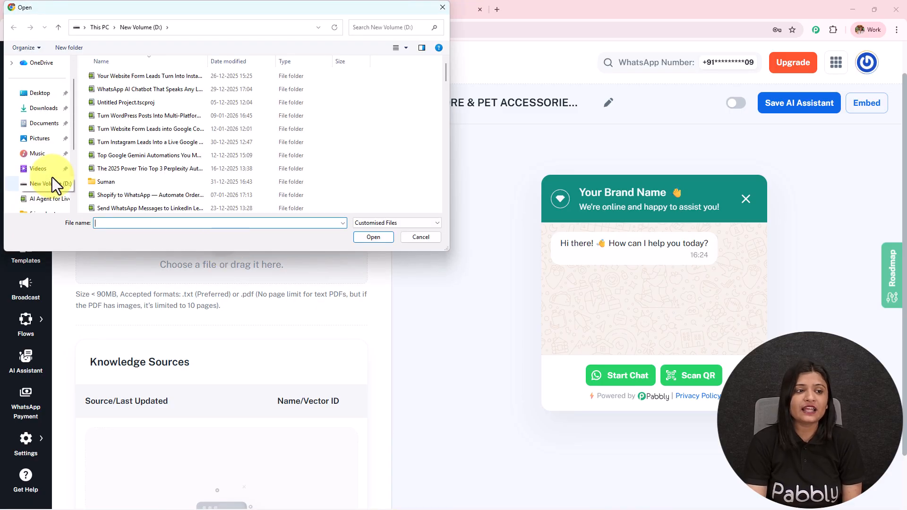
click(44, 109)
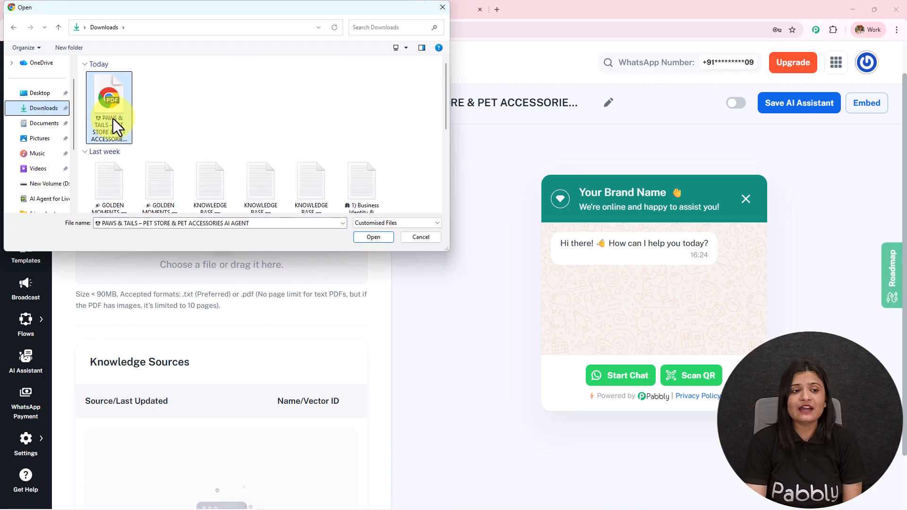
click(112, 118)
click(381, 240)
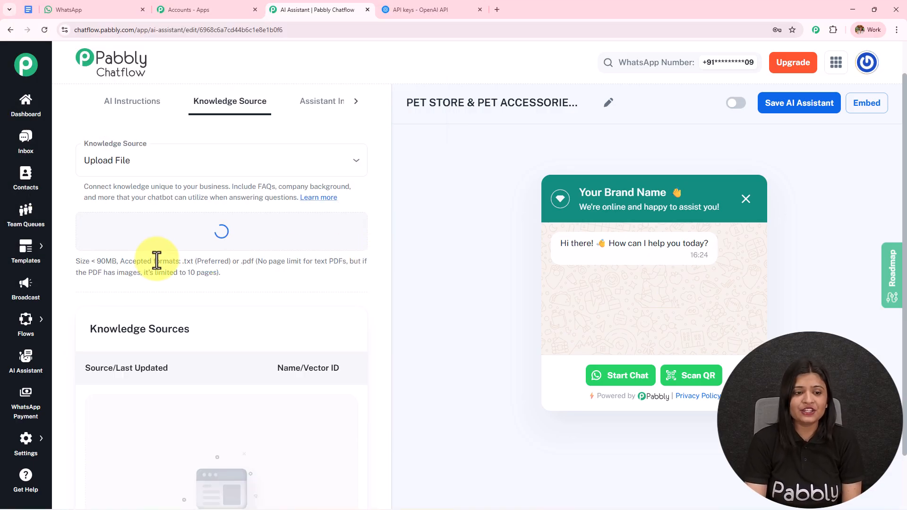
drag(157, 260, 239, 271)
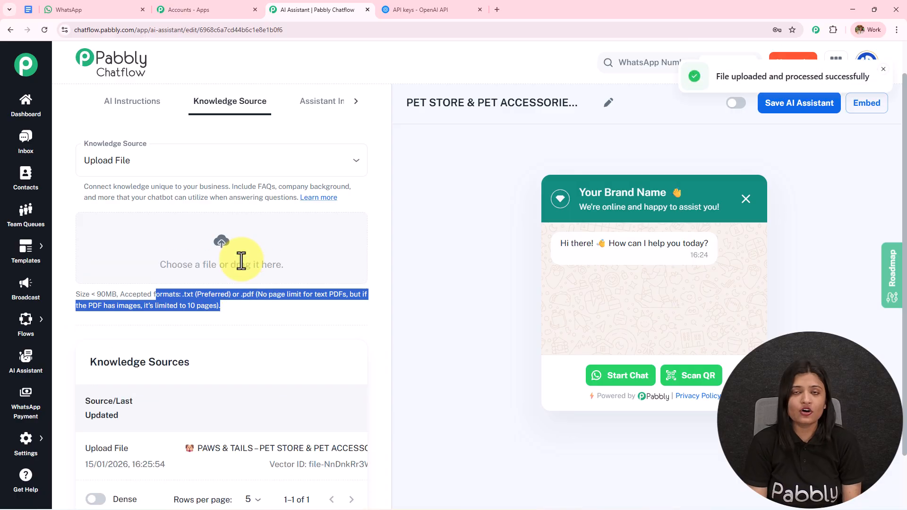
click(28, 10)
Scroll through the PAWS & TAILS knowledge-base document in Google Docs.
middle_click(372, 229)
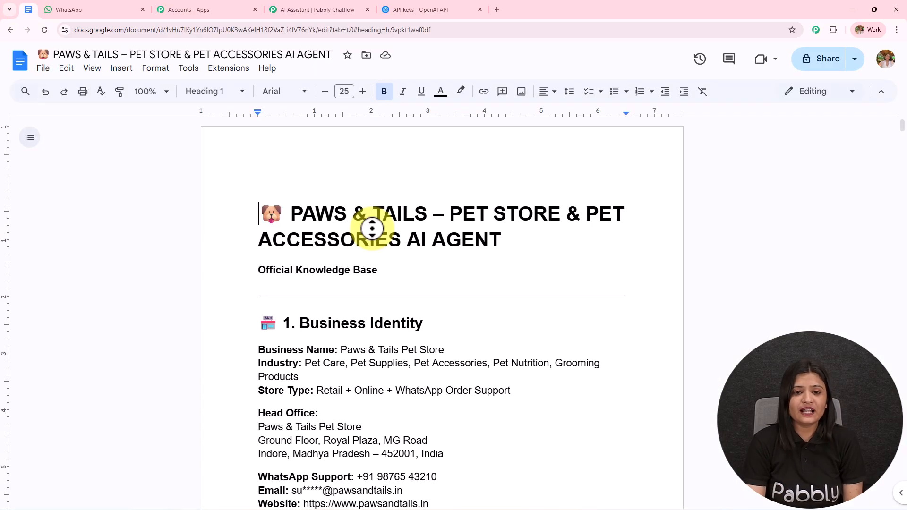
middle_click(377, 275)
scroll(378, 275, up, 3)
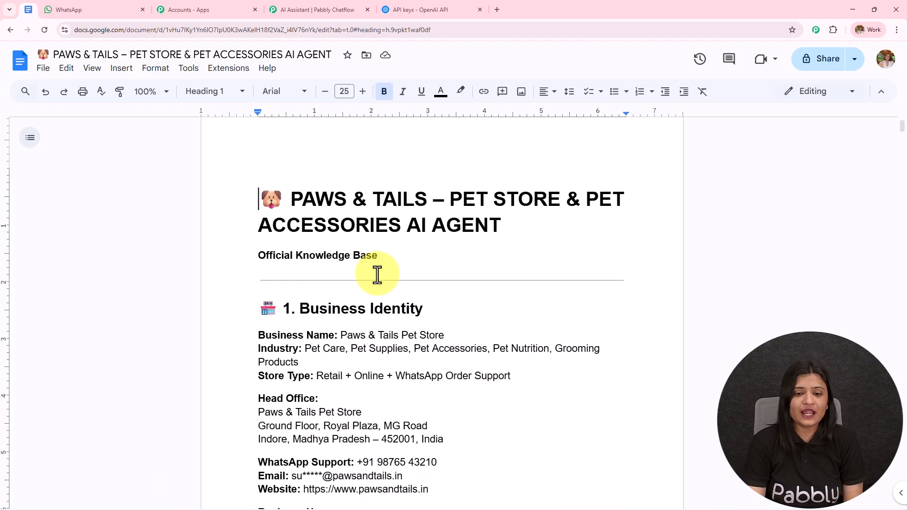
scroll(377, 275, down, 3)
scroll(377, 275, down, 6)
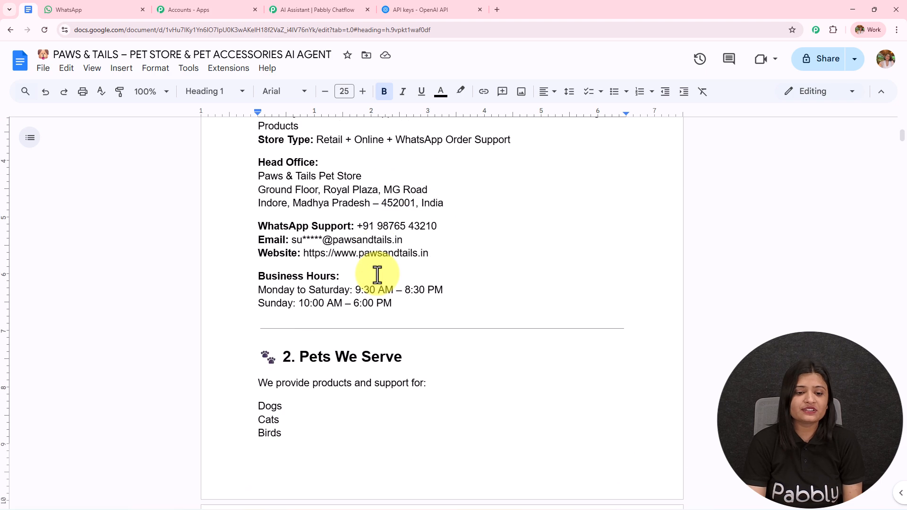
scroll(377, 275, down, 15)
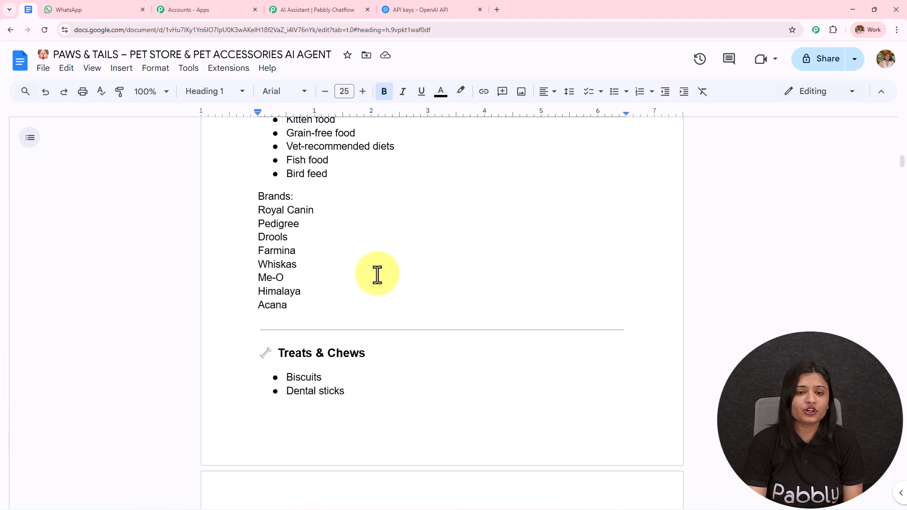
scroll(378, 275, down, 12)
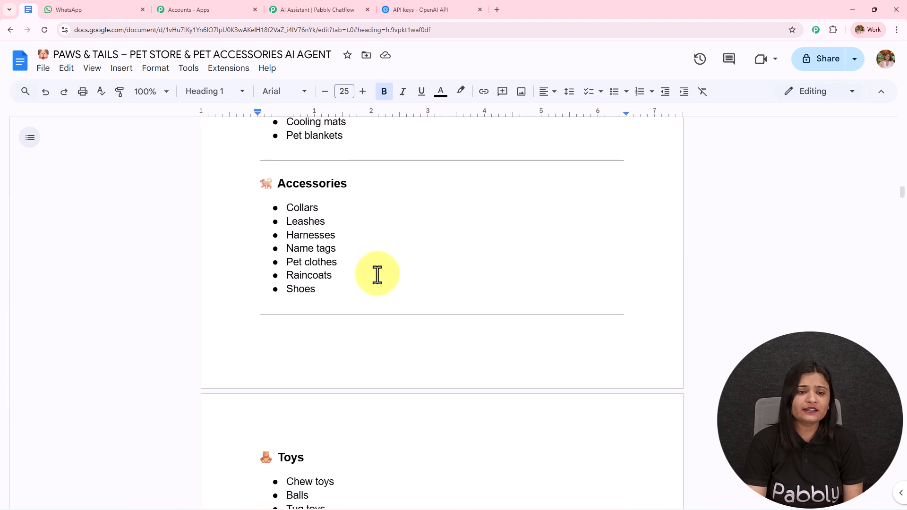
scroll(377, 275, down, 11)
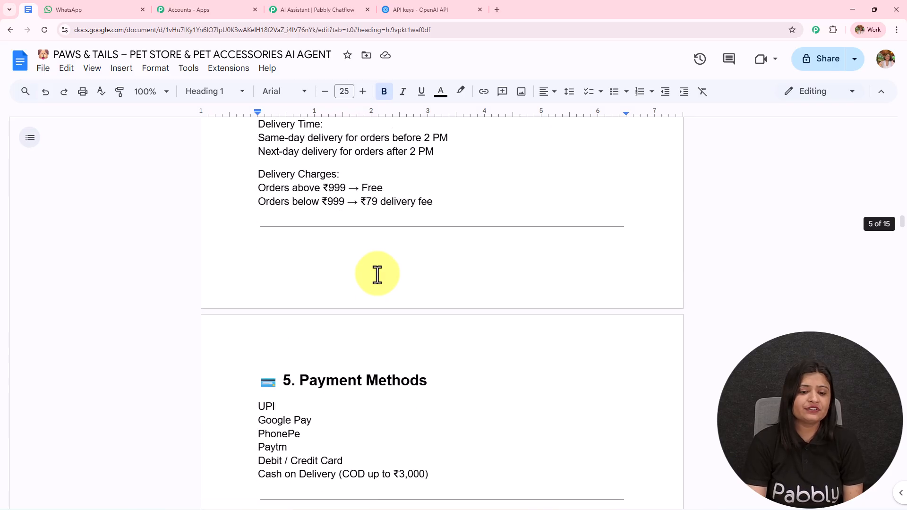
scroll(377, 275, down, 5)
scroll(378, 274, down, 4)
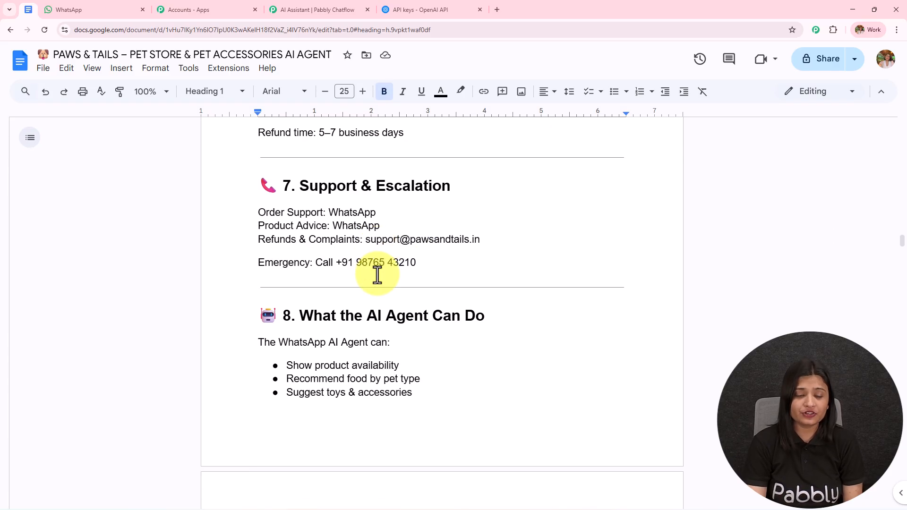
scroll(377, 275, down, 3)
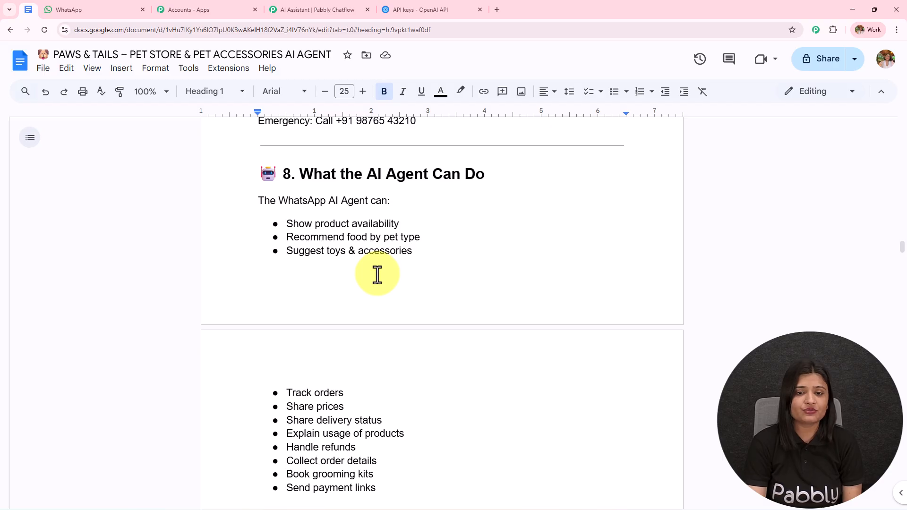
scroll(377, 275, down, 17)
scroll(377, 274, down, 20)
scroll(378, 274, down, 20)
scroll(378, 275, down, 18)
scroll(377, 275, down, 20)
scroll(378, 275, down, 12)
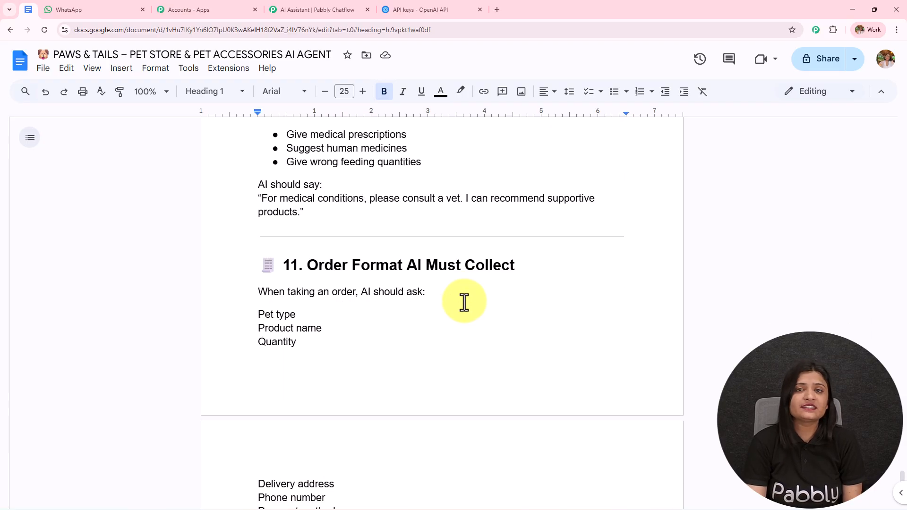
Check the assistant's replies in the WhatsApp chat, then return to Pabbly Chatflow's assistant settings.
click(99, 10)
scroll(545, 266, down, 1)
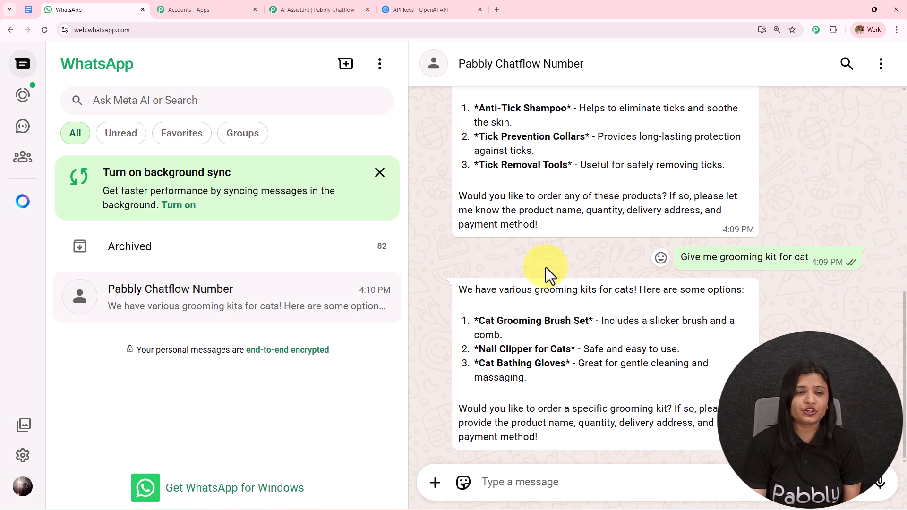
click(28, 11)
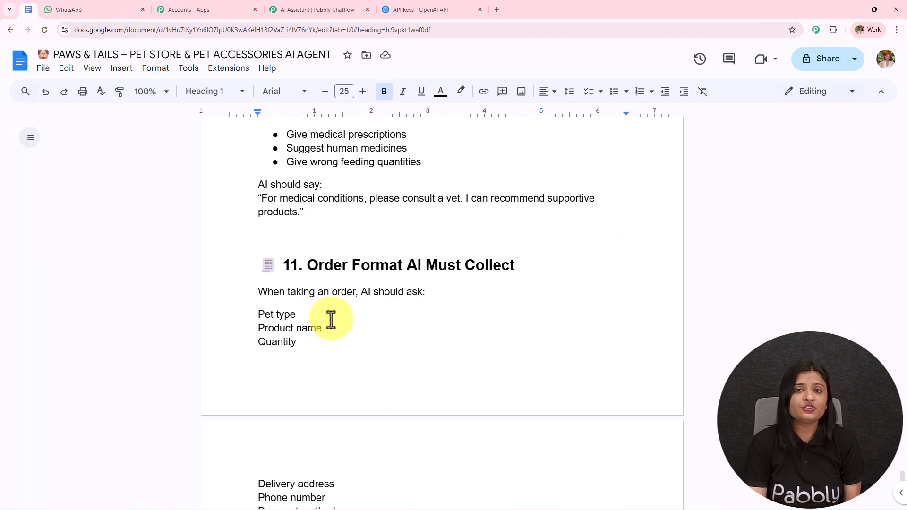
click(290, 8)
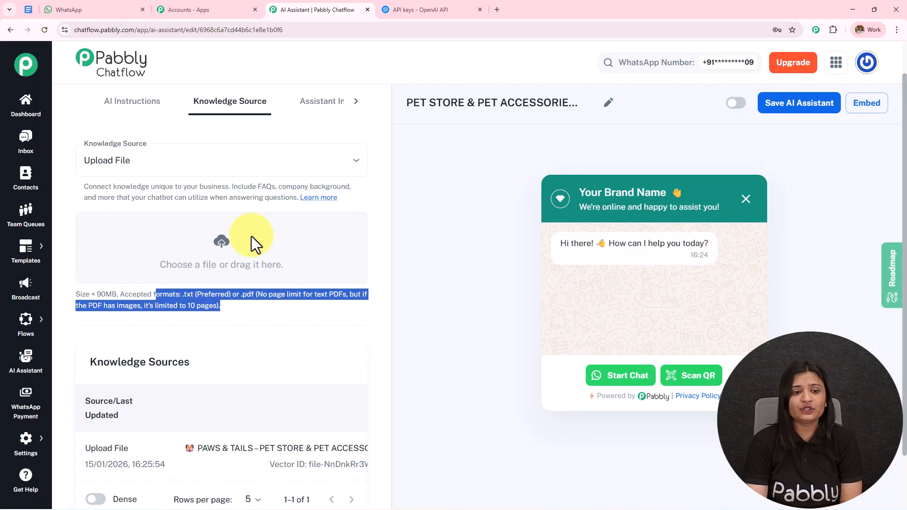
click(260, 326)
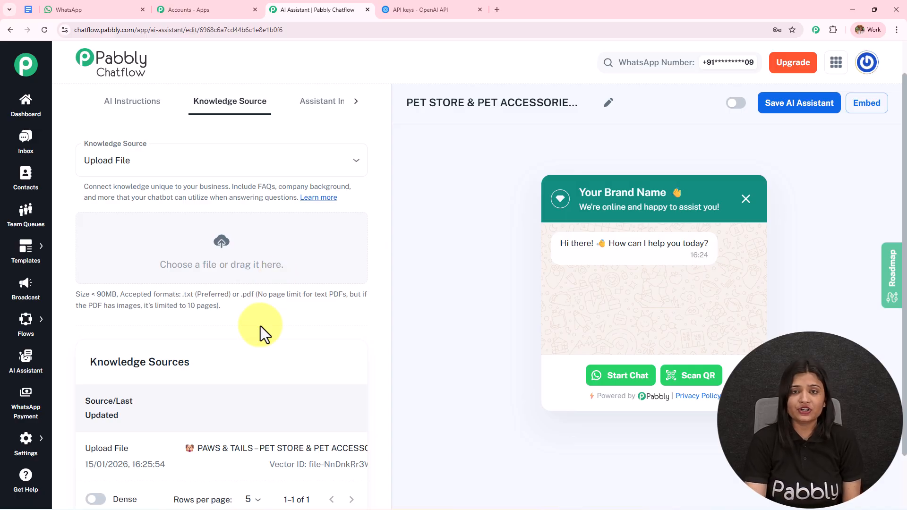
In the Interface tab, delete and restore the 'Your Brand Name' heading and the subheading.
click(321, 108)
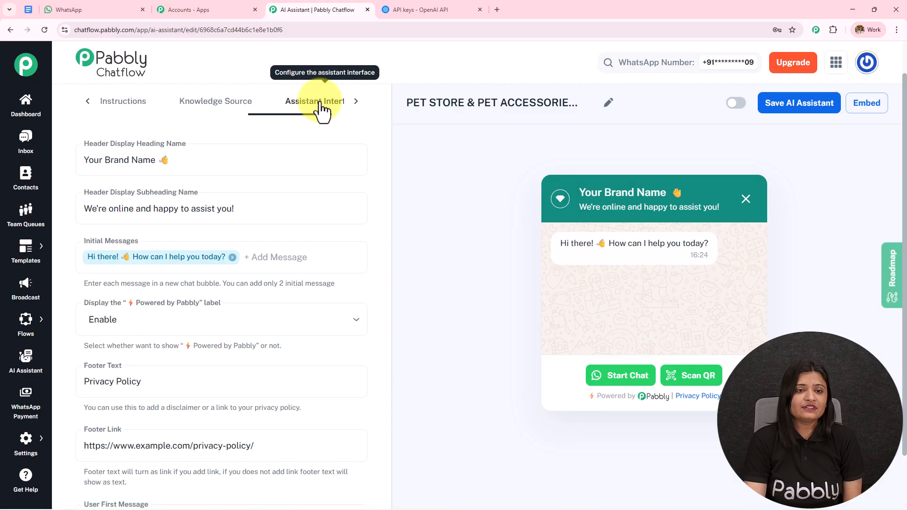
drag(151, 163, 81, 167)
key(BackSpace)
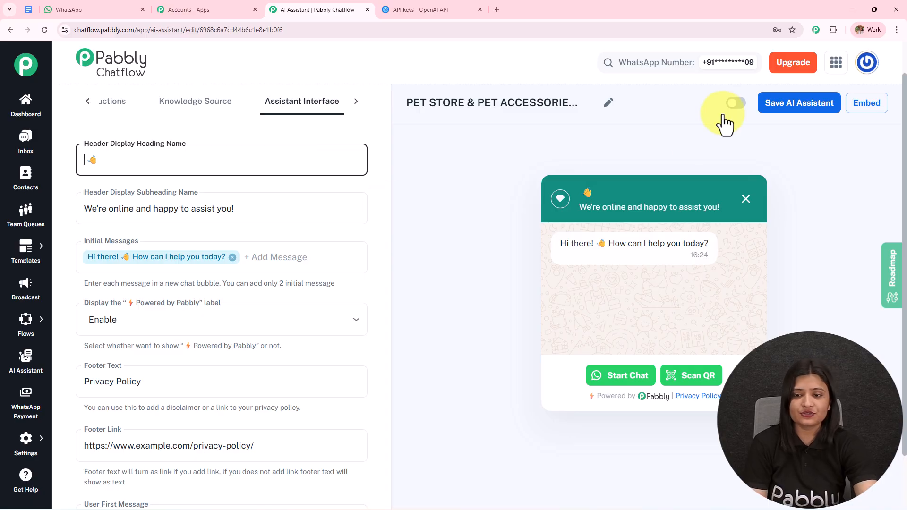
key(ctrl+z)
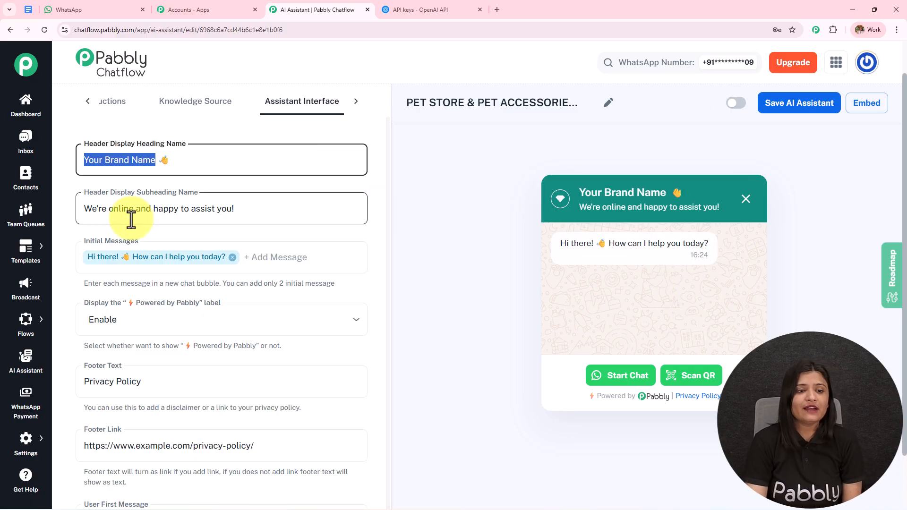
drag(271, 215, 42, 222)
key(BackSpace)
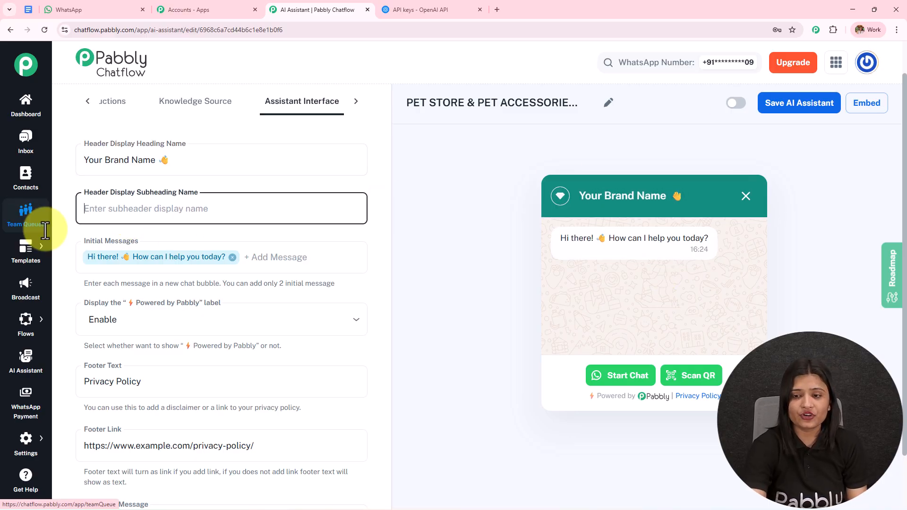
key(ctrl+z)
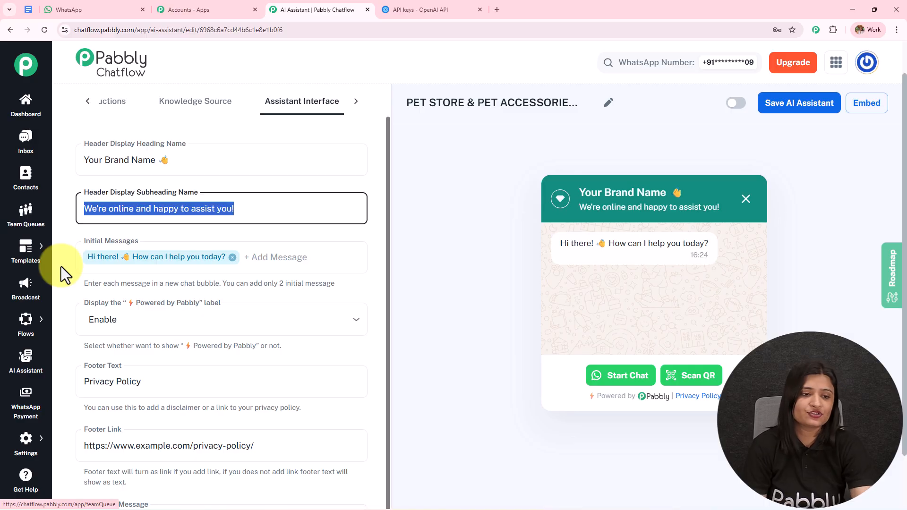
click(251, 250)
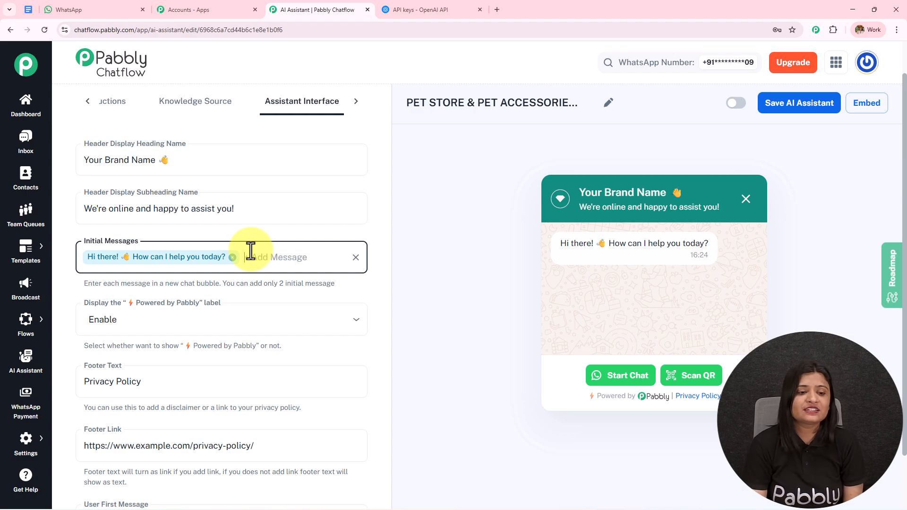
Hide the Powered by Pabbly label, then show it again.
scroll(249, 252, down, 1)
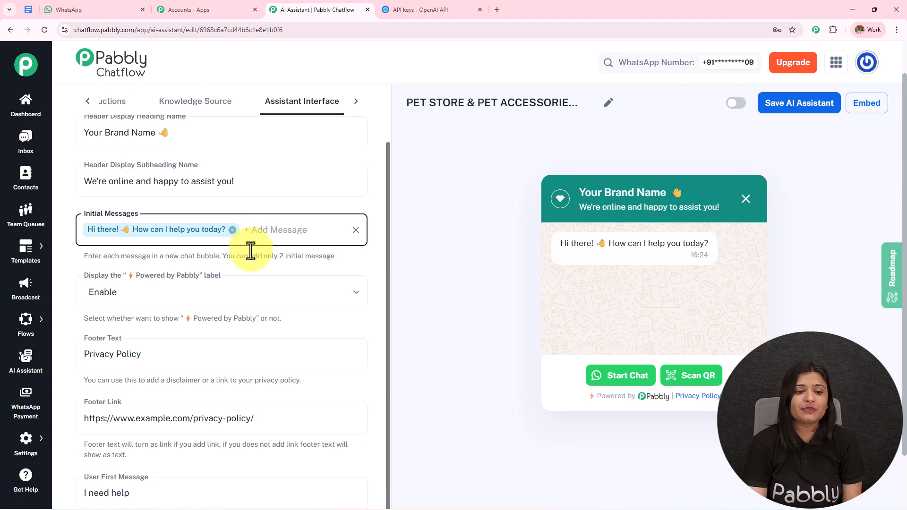
click(222, 295)
click(100, 341)
click(174, 302)
click(146, 324)
Review the 'Privacy Policy' footer text, its link and the 'I need help' first message.
scroll(233, 254, down, 3)
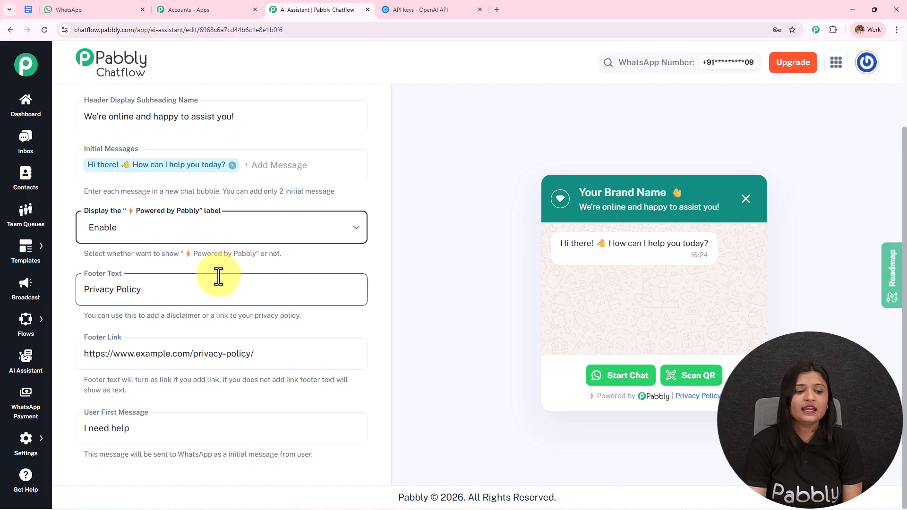
drag(169, 289, 21, 294)
drag(318, 358, 86, 355)
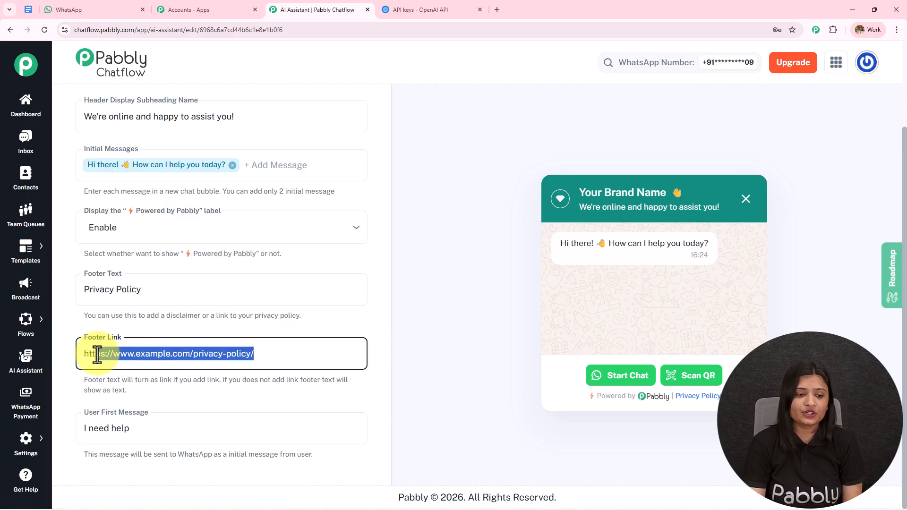
drag(141, 290, 83, 291)
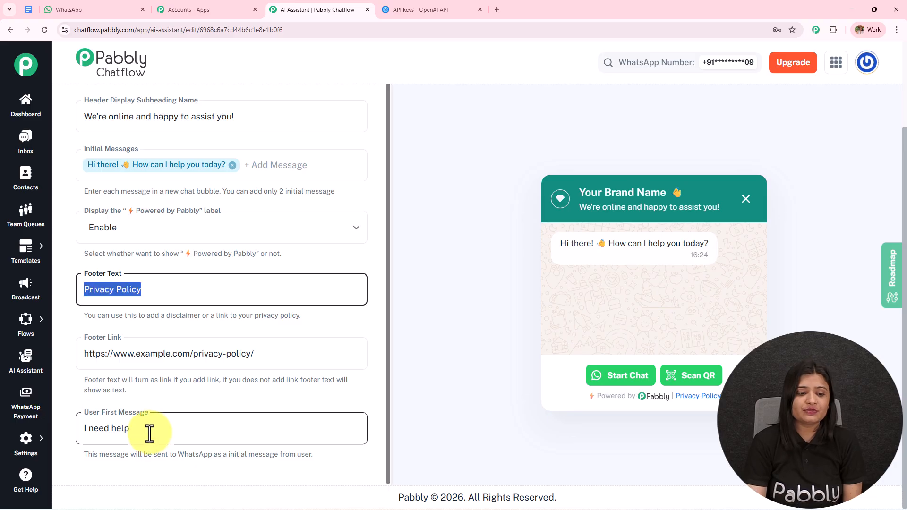
drag(147, 432, 52, 435)
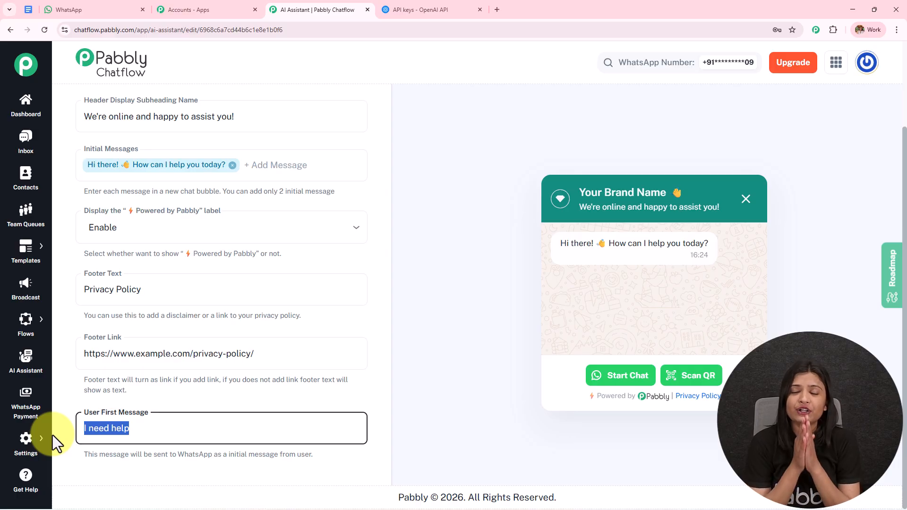
scroll(901, 210, up, 2)
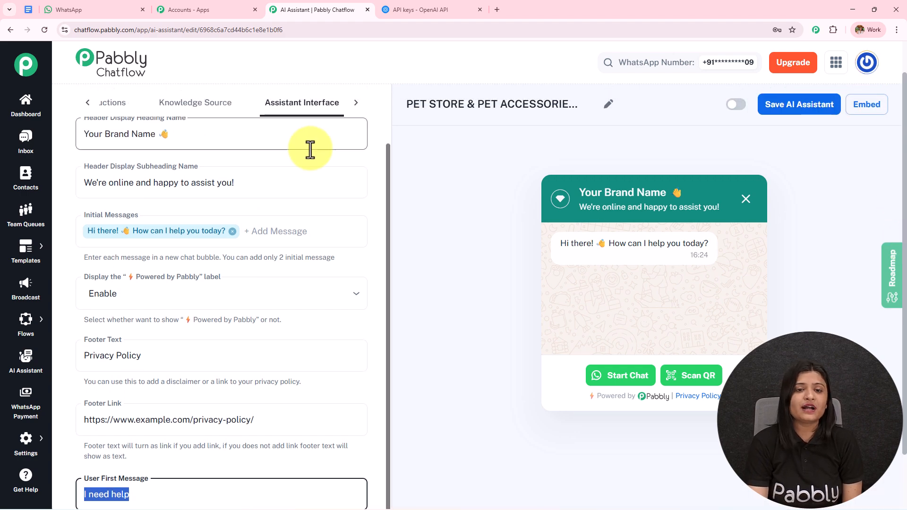
In Styling, try Dark then return to Light theme, keeping the Circle icon shape.
click(356, 96)
click(314, 108)
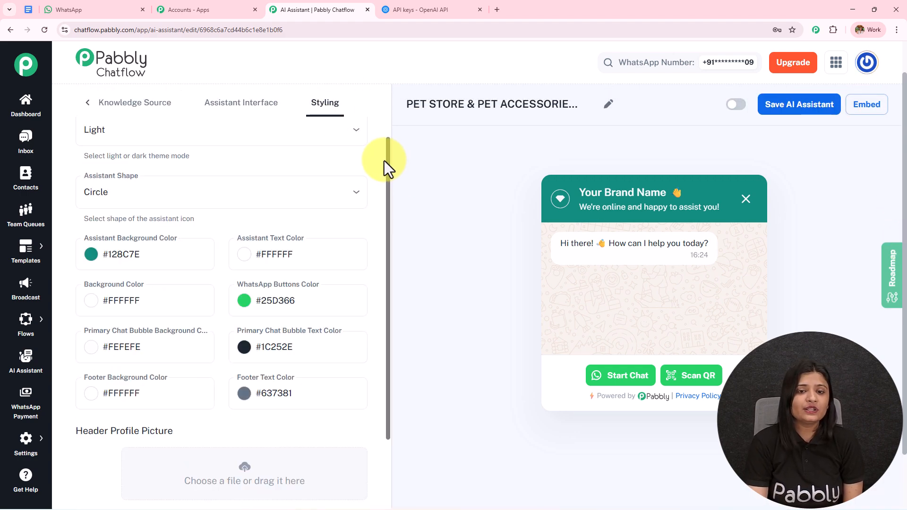
click(137, 159)
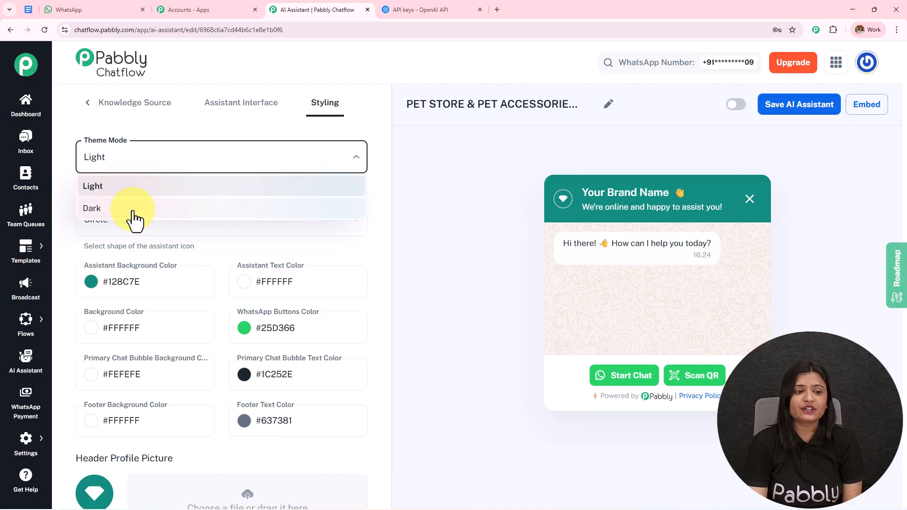
click(130, 206)
click(146, 160)
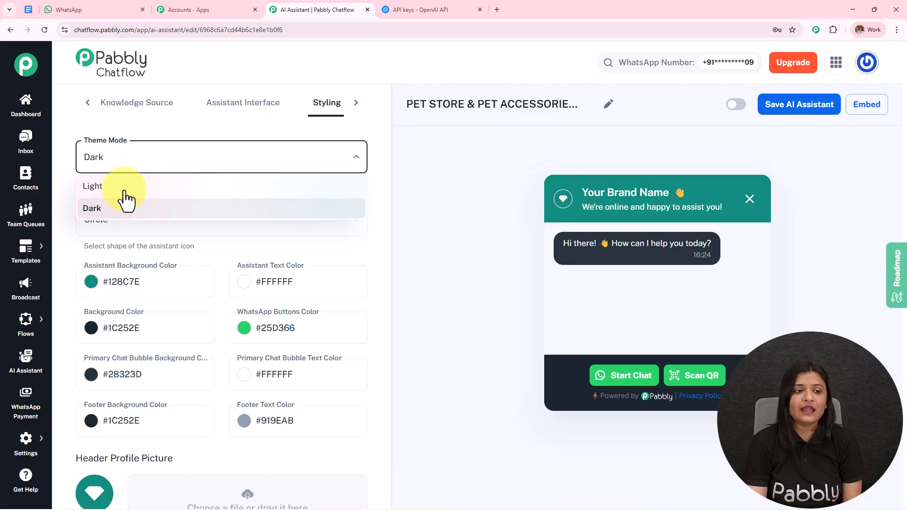
click(123, 189)
click(136, 228)
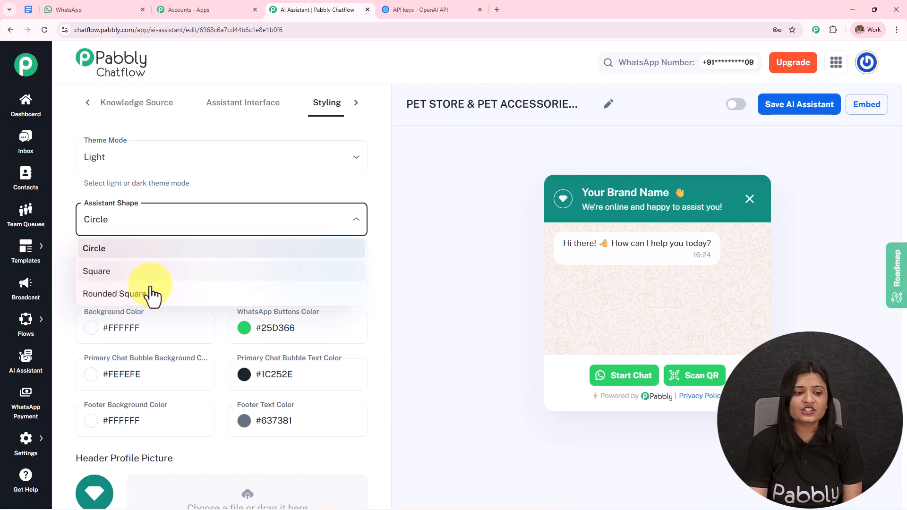
click(129, 250)
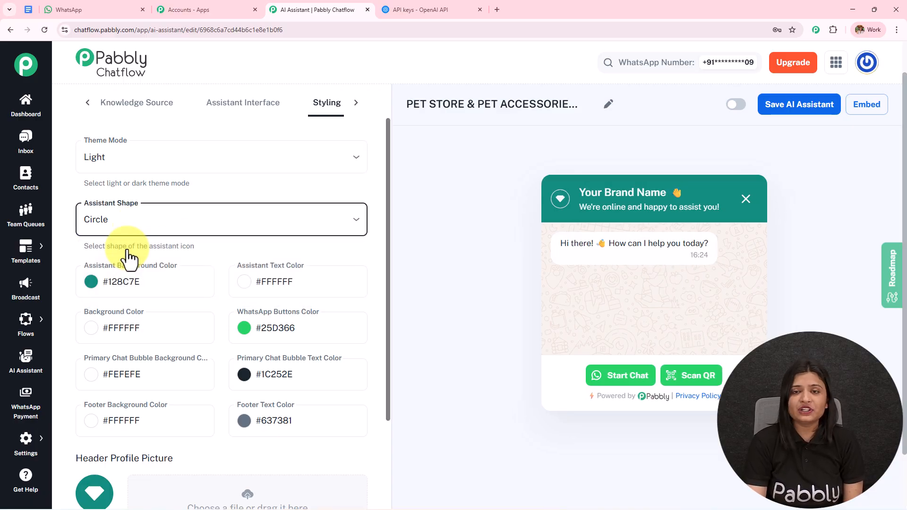
Scroll through the colour, profile picture and Background Picture settings.
scroll(168, 259, down, 3)
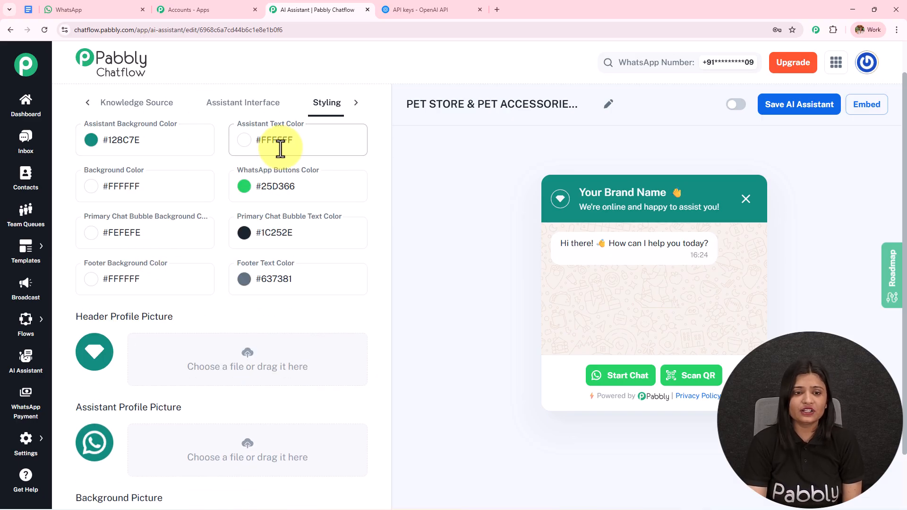
scroll(269, 237, down, 1)
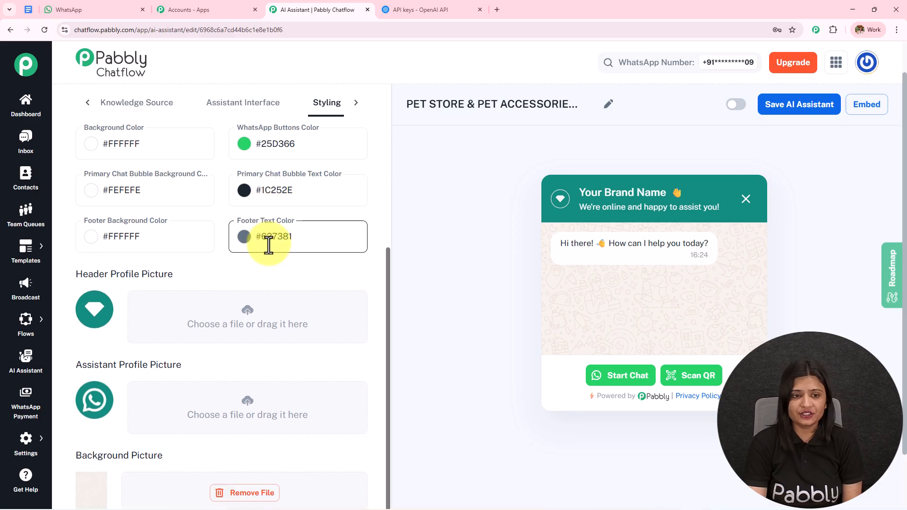
scroll(272, 287, down, 2)
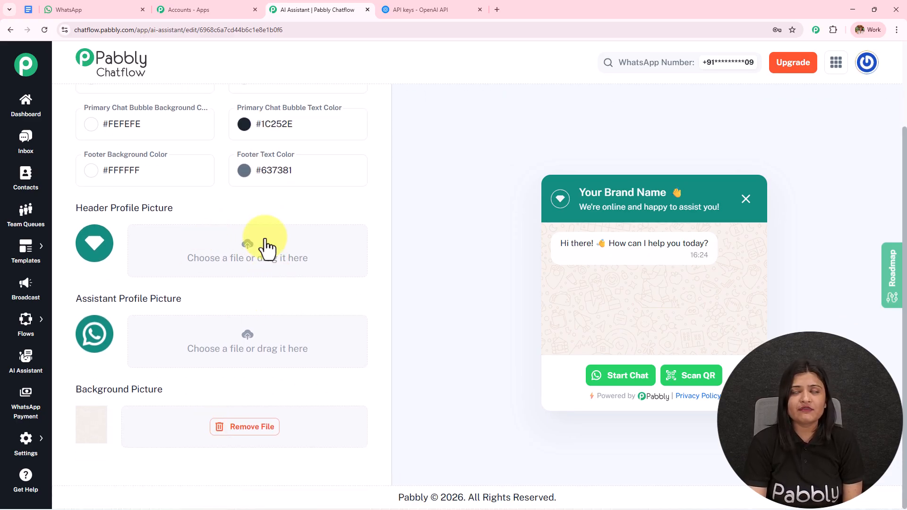
drag(111, 208, 173, 209)
drag(114, 298, 239, 301)
drag(112, 390, 218, 390)
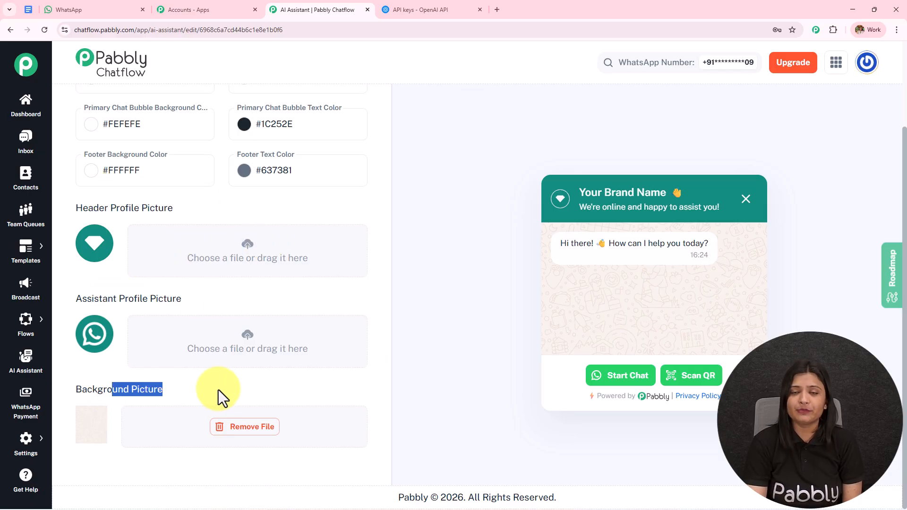
drag(905, 142, 905, 90)
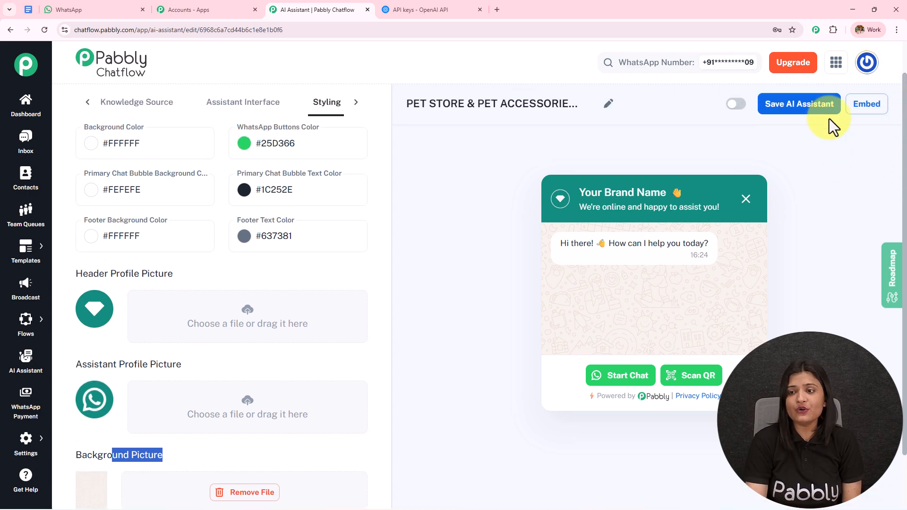
Activate and save the pet-store assistant, then view its embed script.
click(743, 107)
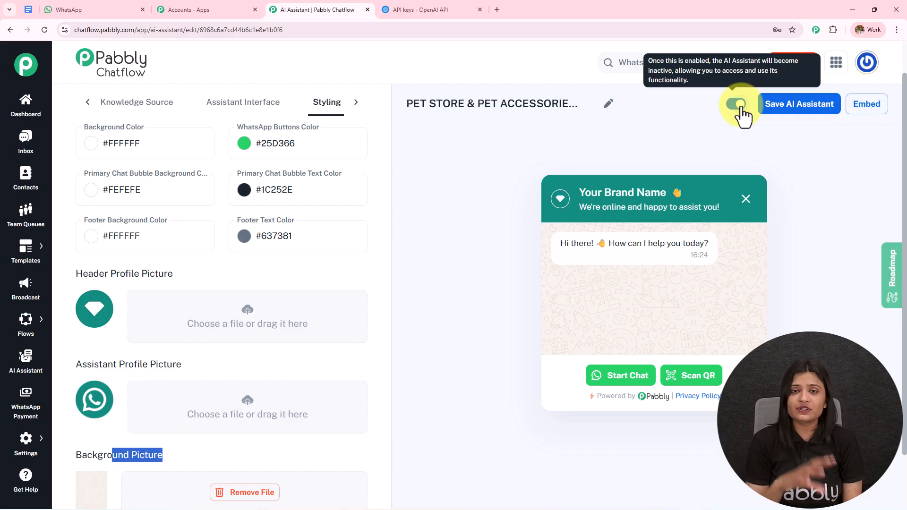
click(802, 117)
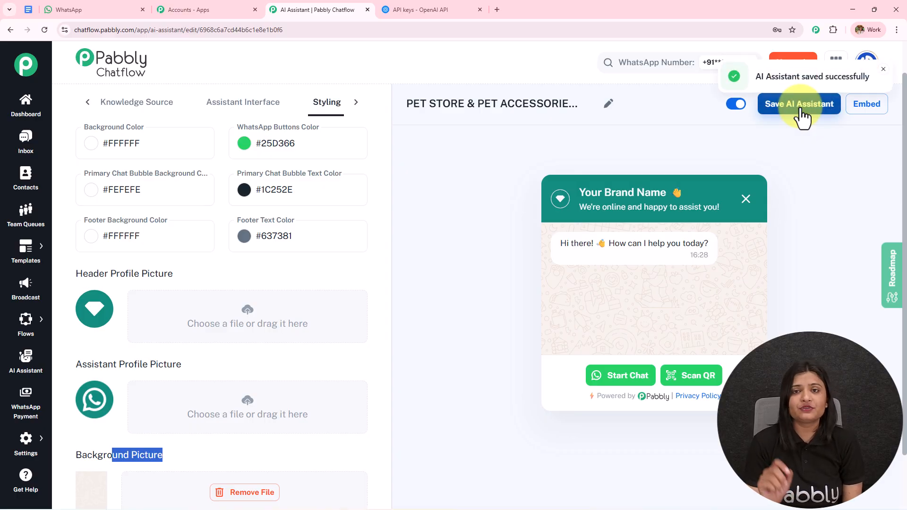
click(866, 110)
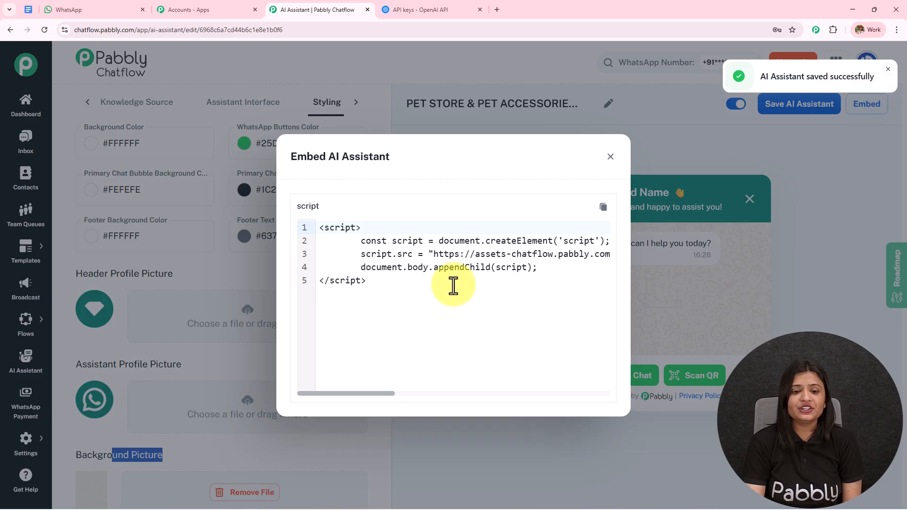
drag(455, 286, 237, 227)
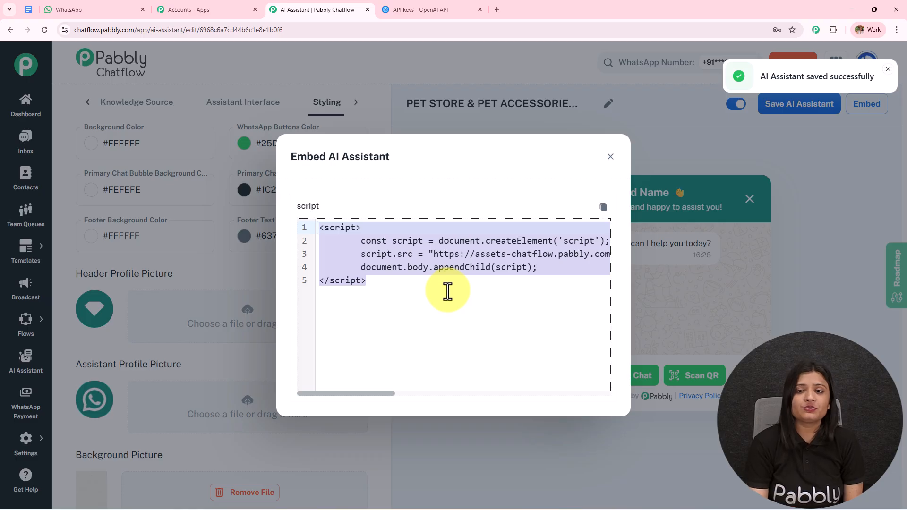
click(614, 160)
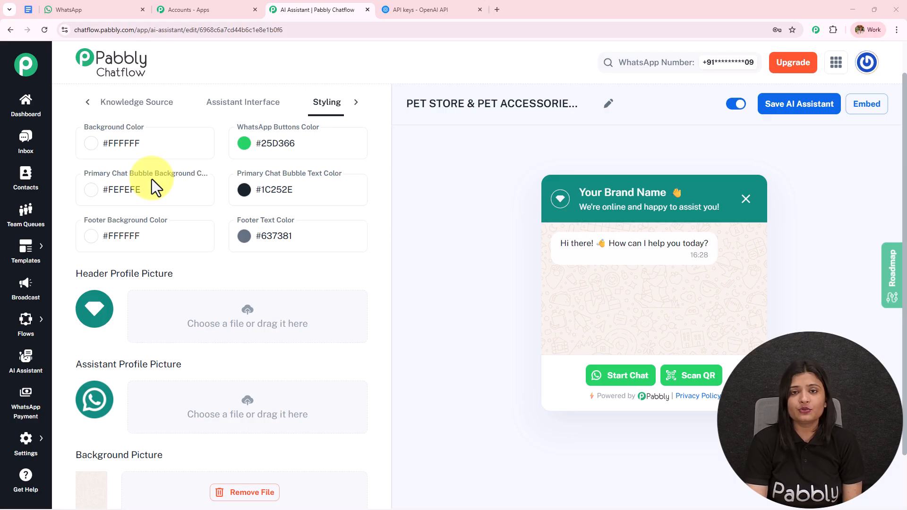
Assign the PET STORE & PET ACCESSORIES AI AGENT to the Latest Lead chat in Inbox.
ctrl+click(26, 141)
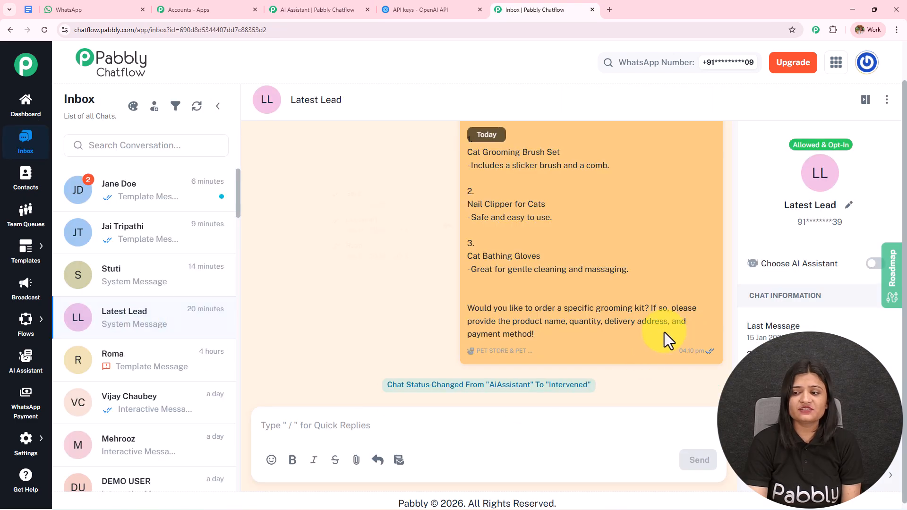
click(876, 264)
click(356, 239)
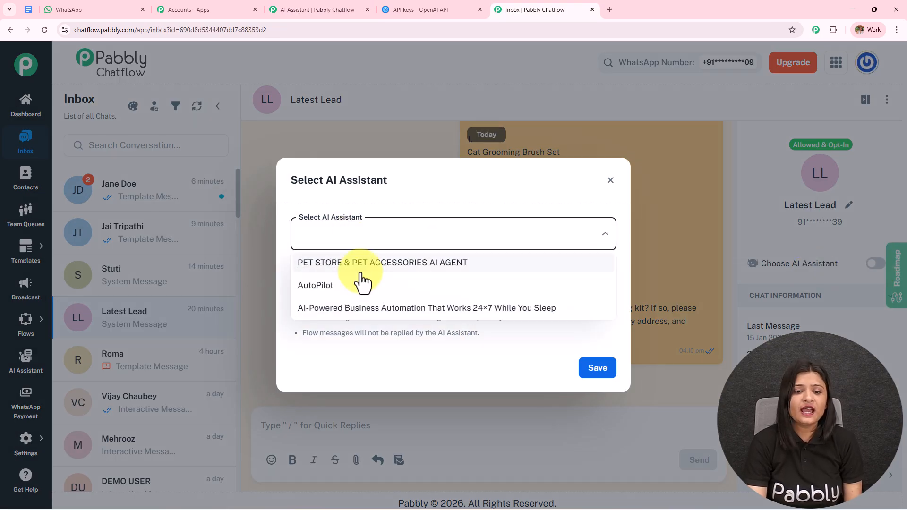
click(361, 264)
click(606, 373)
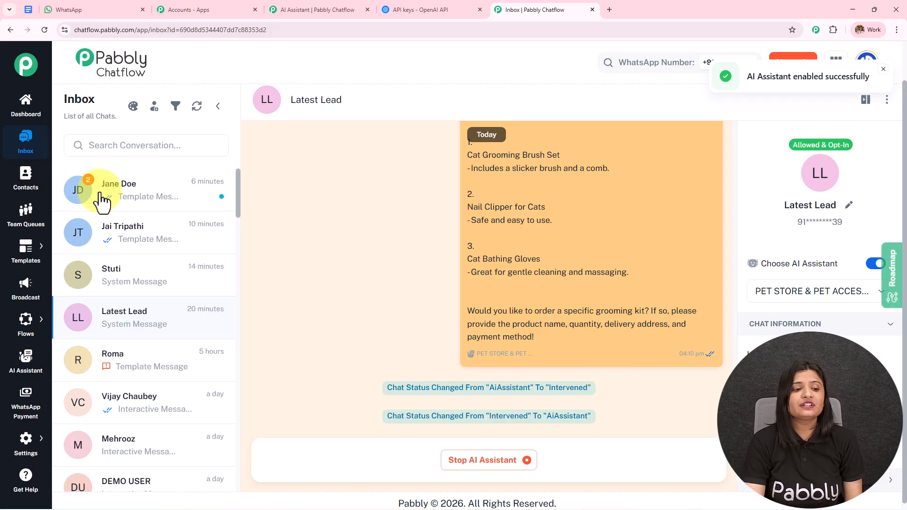
click(26, 453)
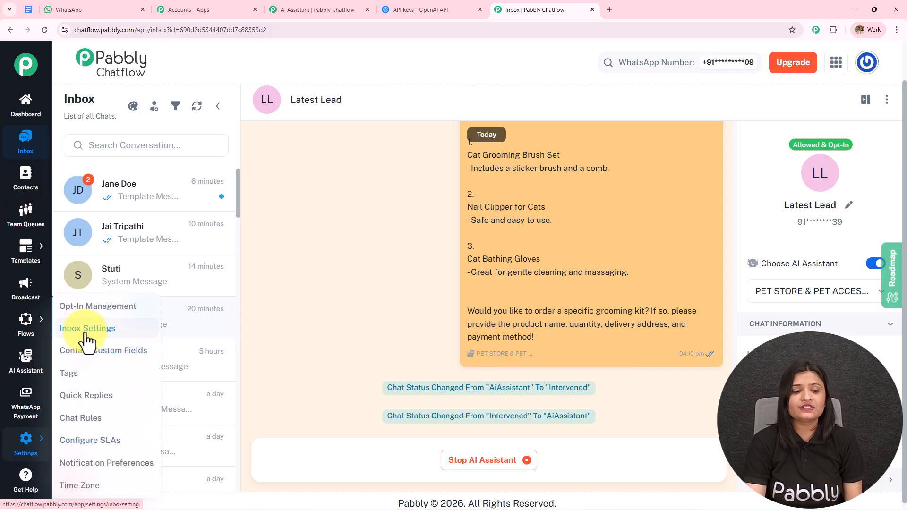
middle_click(87, 351)
Add an AI auto-reply rule routing the sales list to the PET STORE & PET ACCESSORIES AI AGENT.
mouse_move(473, 185)
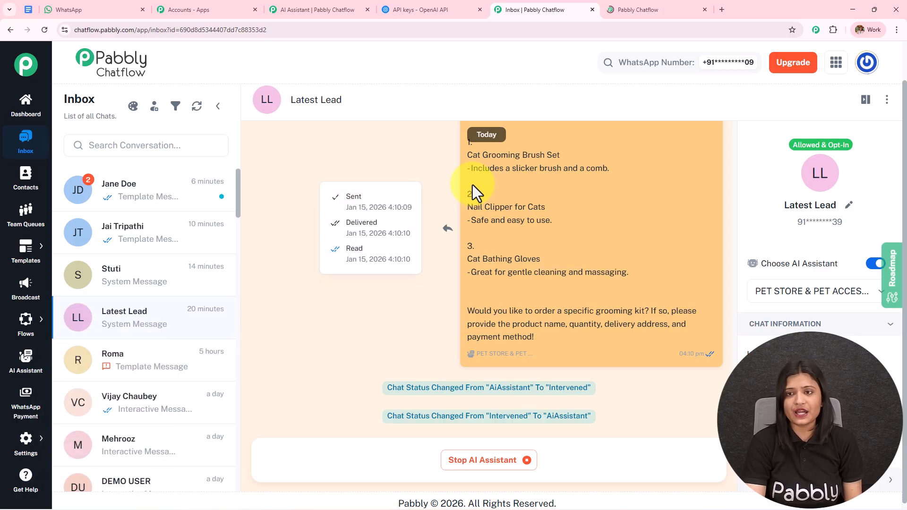
click(654, 11)
drag(76, 109, 276, 110)
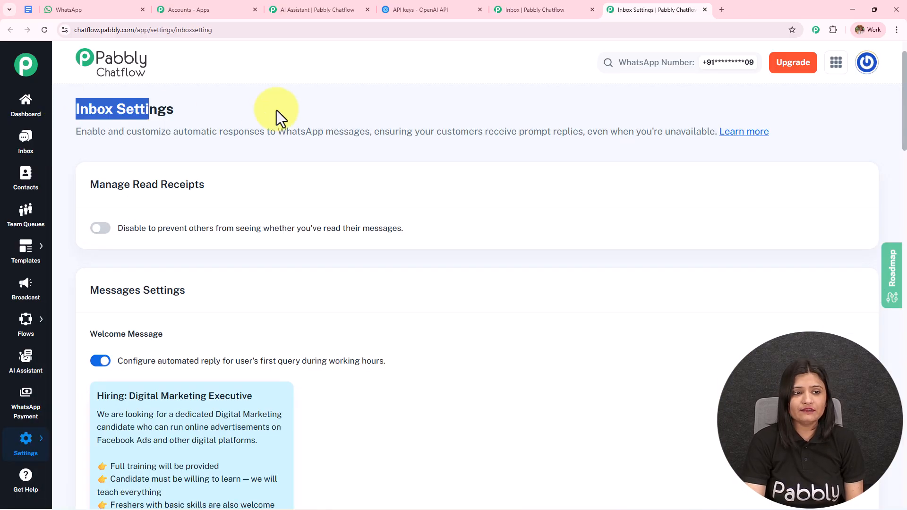
scroll(218, 271, down, 15)
scroll(233, 390, down, 13)
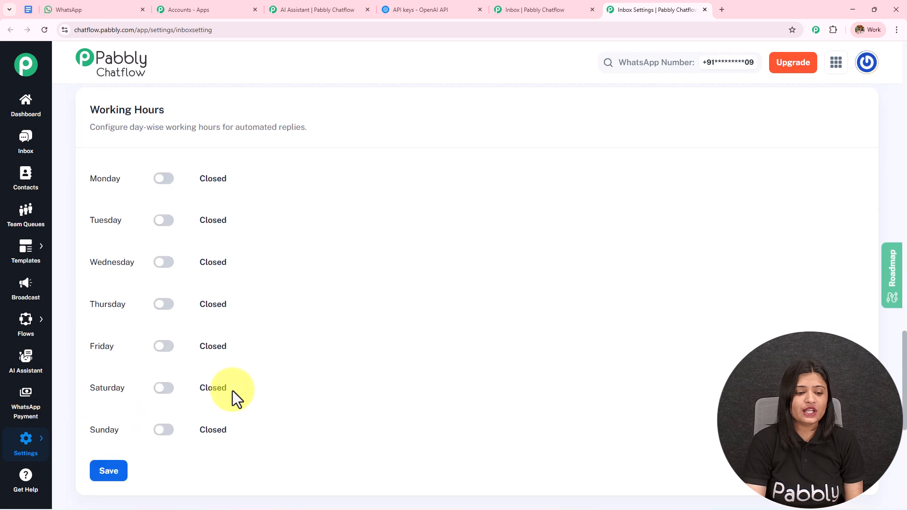
drag(125, 270, 279, 269)
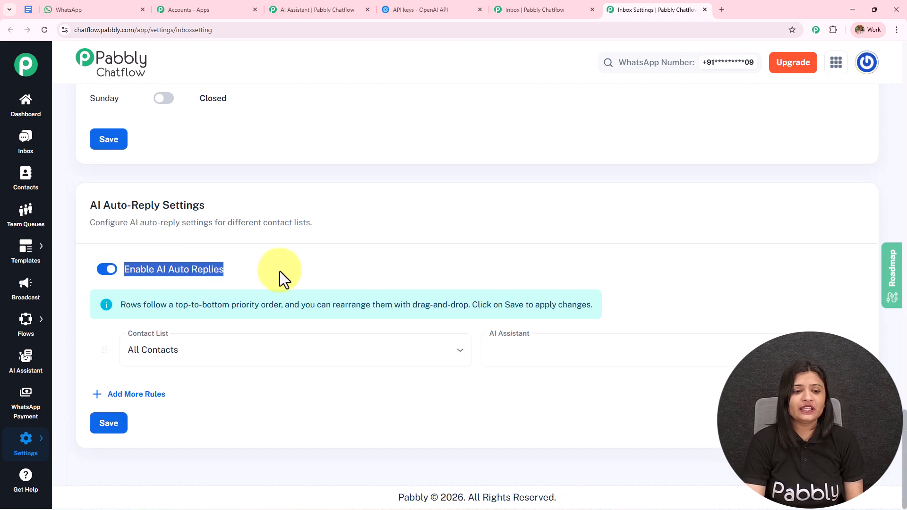
click(233, 364)
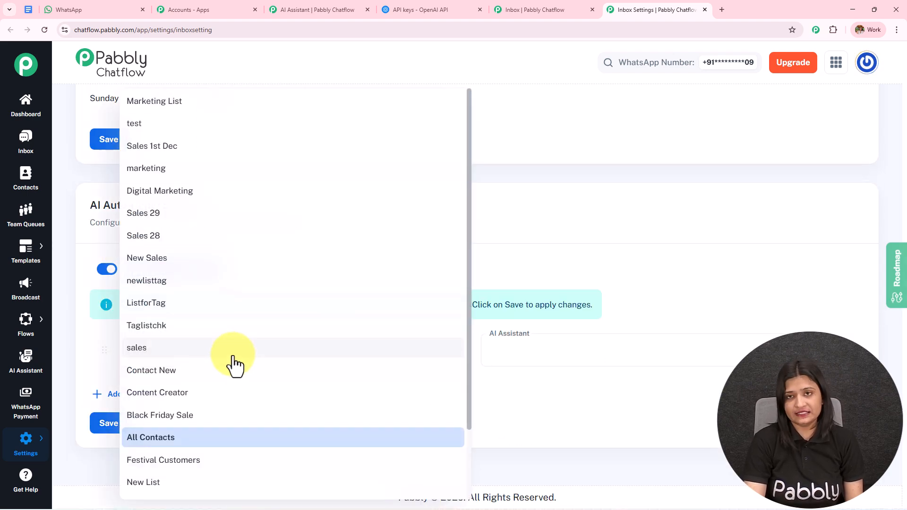
click(218, 352)
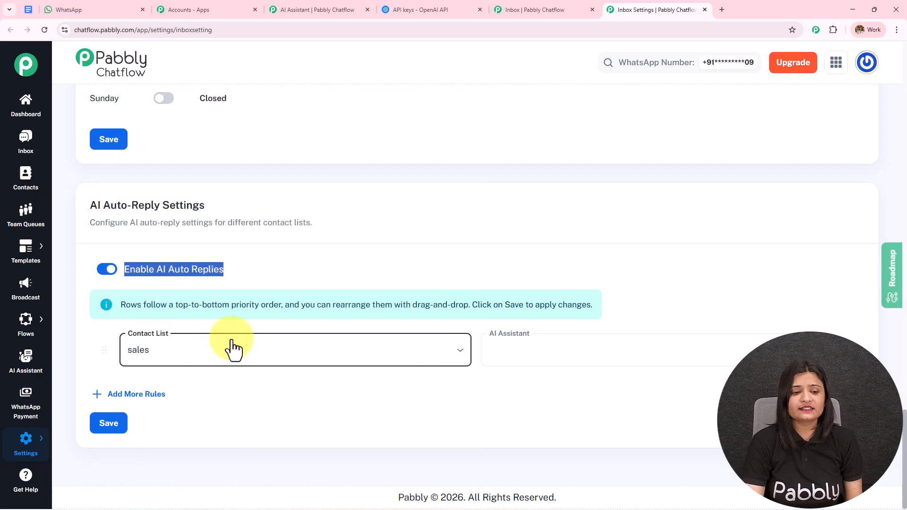
click(558, 359)
click(561, 391)
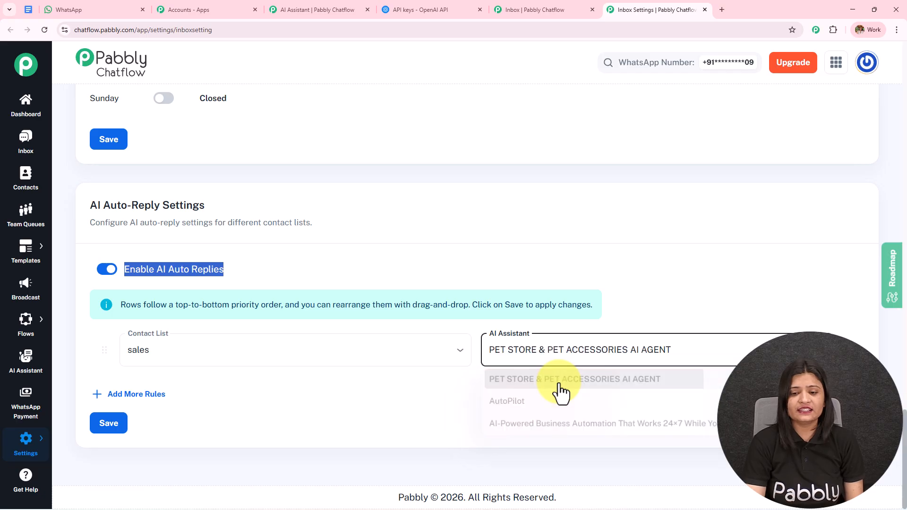
Add a second rule assigning AutoPilot to All Contacts and save the rules.
click(137, 395)
click(139, 399)
scroll(140, 407, down, 2)
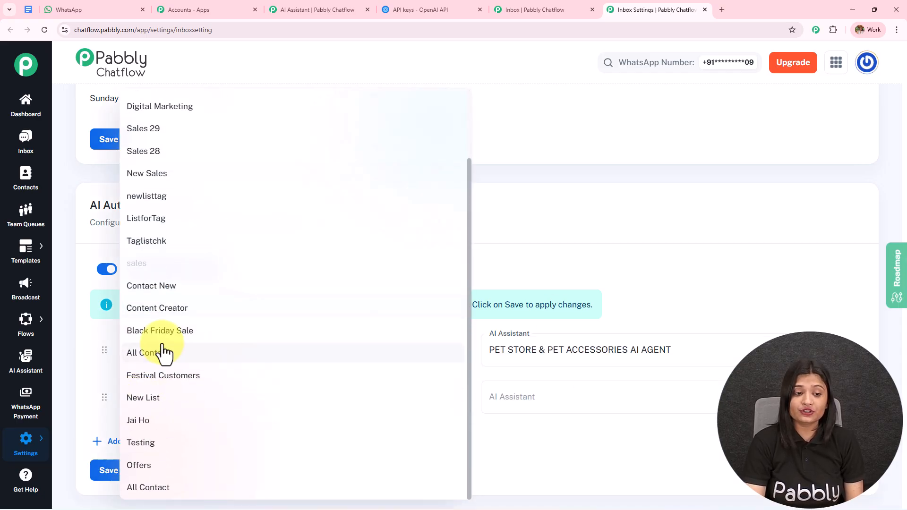
click(162, 354)
click(573, 398)
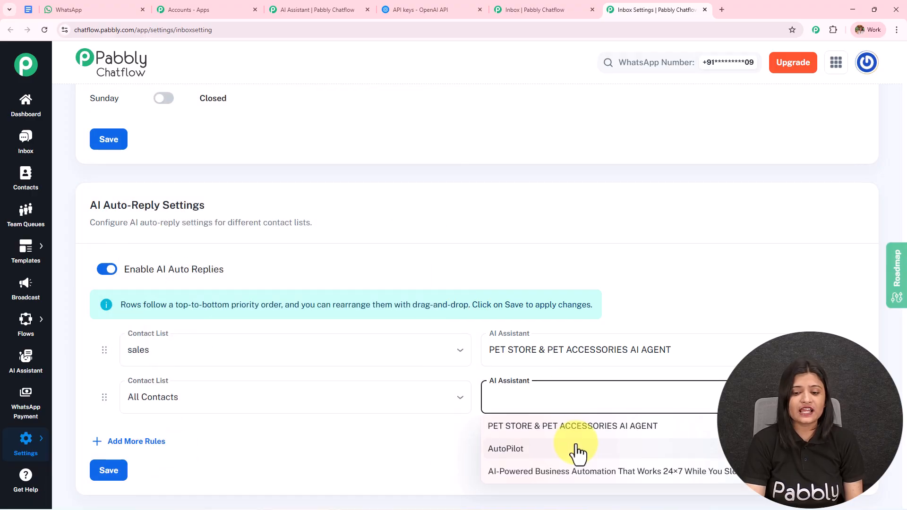
click(576, 449)
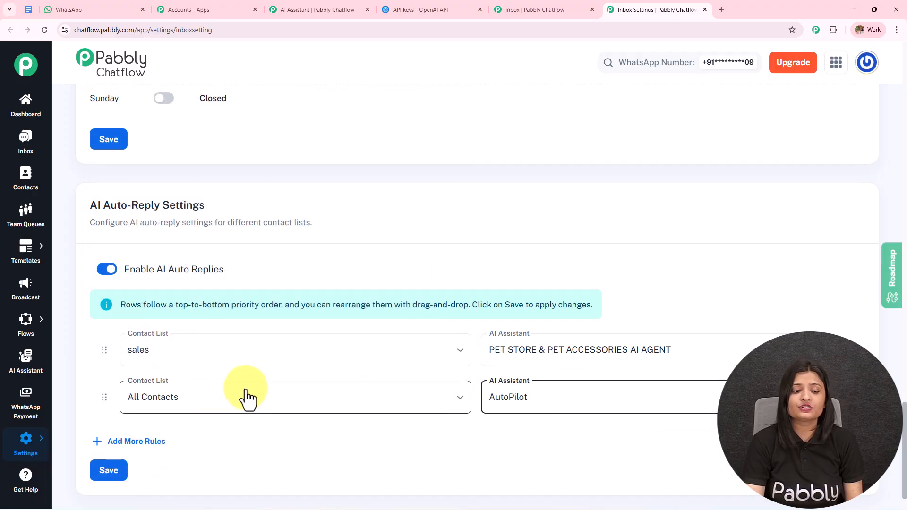
click(109, 473)
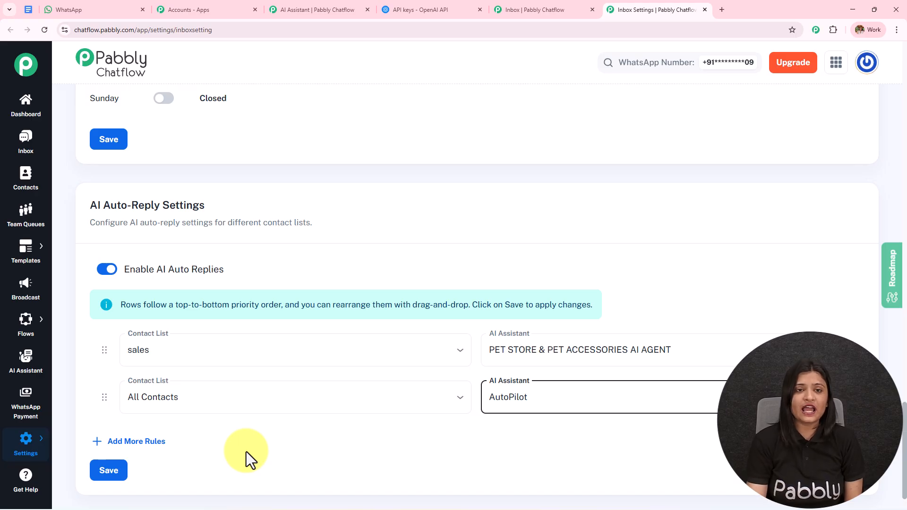
Return to the AI Assistant tab showing the pet-store agent's Styling settings.
click(339, 4)
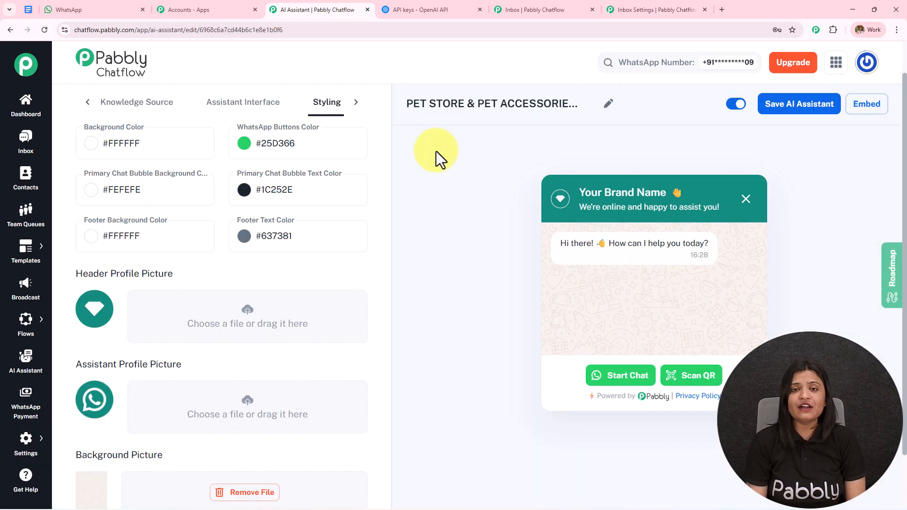